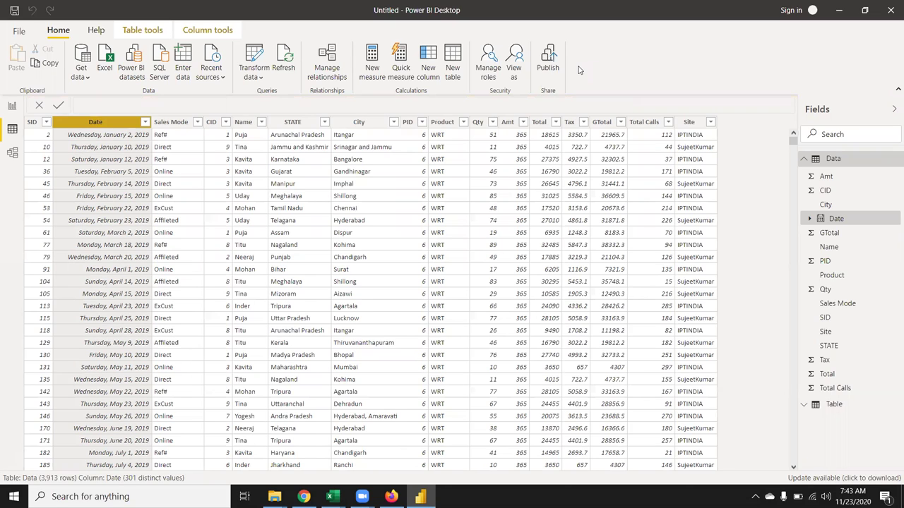
- Inspect the SID and Qty columns of Data and the contents of Table
{"action": "left_click", "coordinate": [34, 124]}
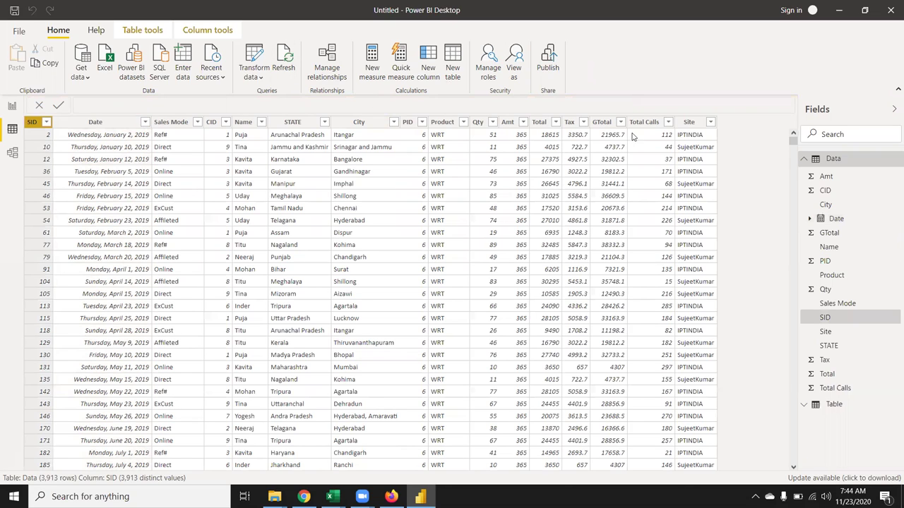
{"action": "left_click", "coordinate": [834, 404]}
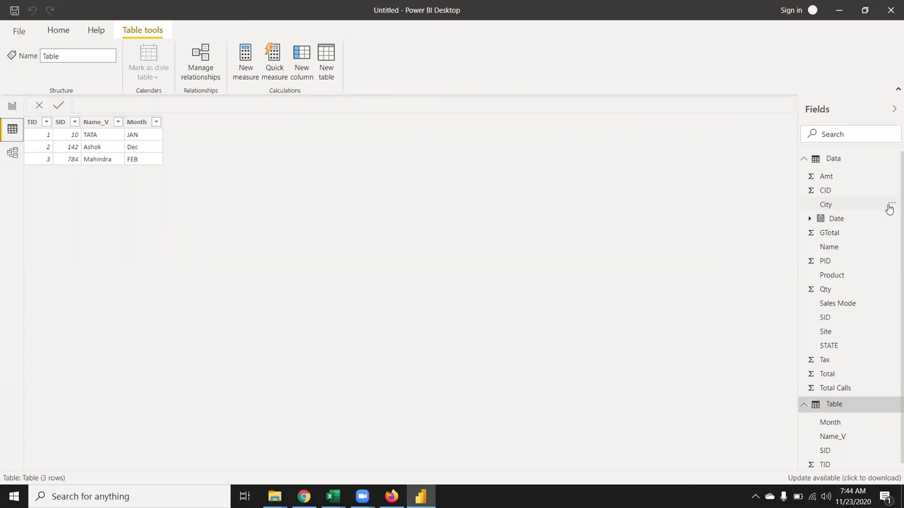
{"action": "left_click", "coordinate": [856, 164]}
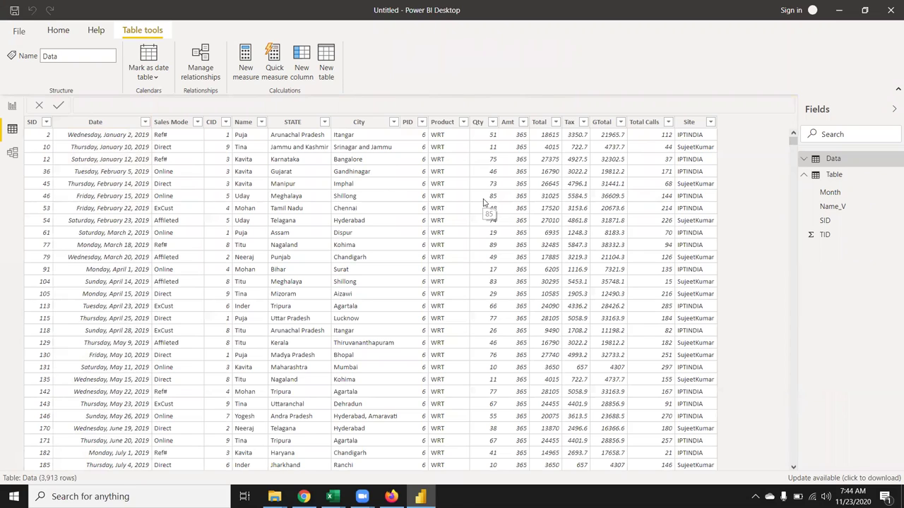
{"action": "left_click", "coordinate": [483, 202]}
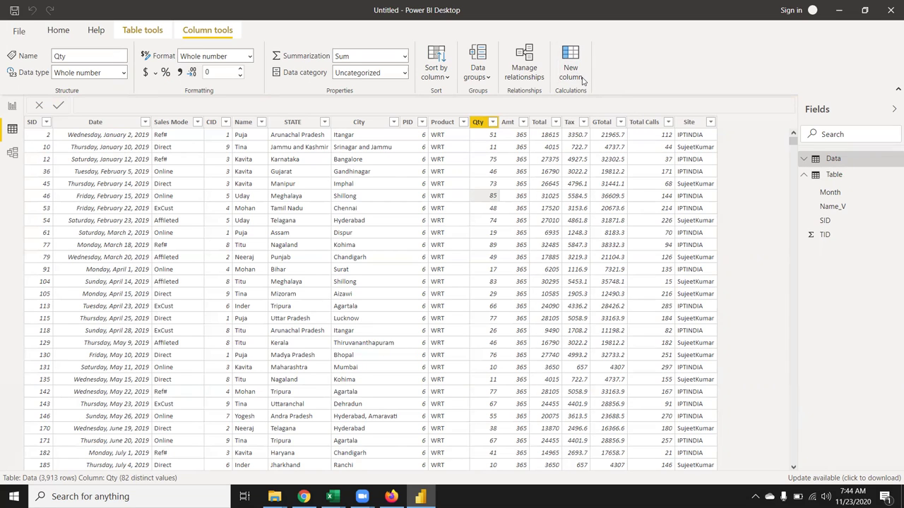
- Start a new Data column TANS = LOOKUPVALUE('Table'[Name_V] as the result column
{"action": "left_click", "coordinate": [583, 80]}
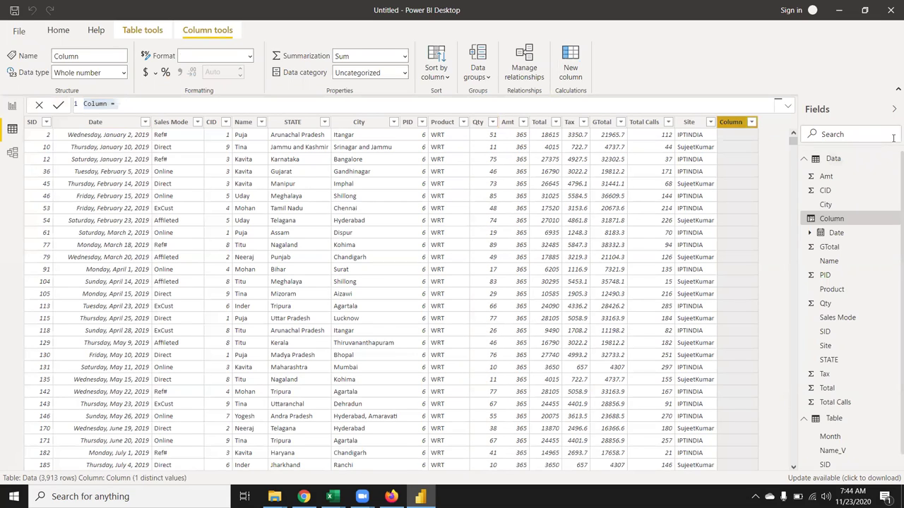
{"action": "left_click", "coordinate": [101, 106]}
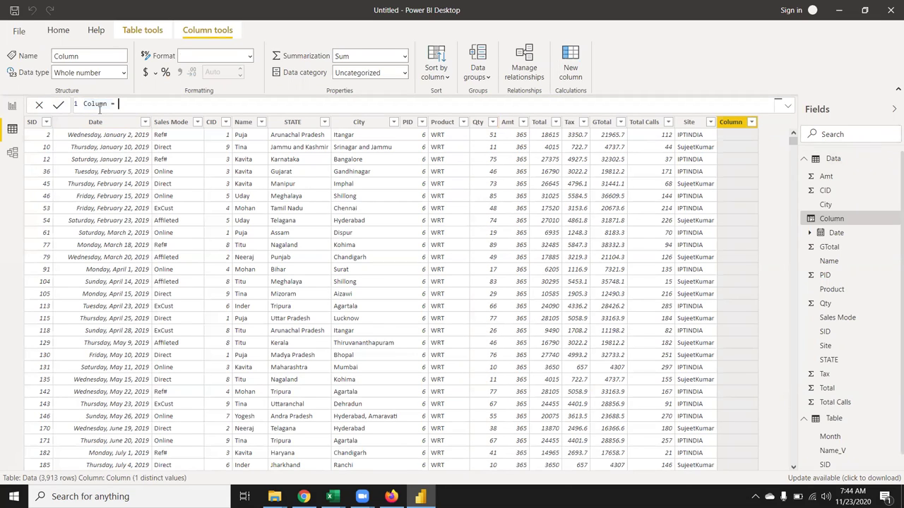
{"action": "double_click", "coordinate": [98, 105]}
{"action": "type", "text": "TA"}
{"action": "type", "text": "NS = "}
{"action": "type", "text": "Loo"}
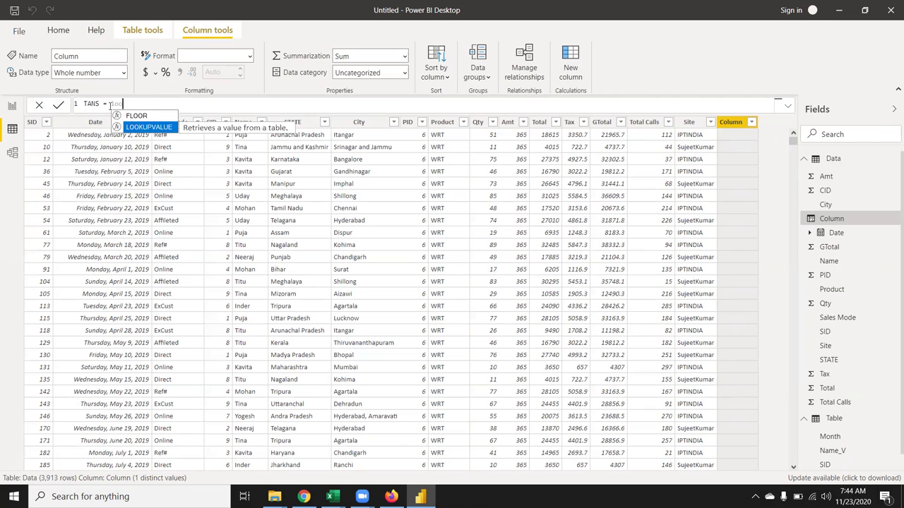
{"action": "key", "text": "Tab"}
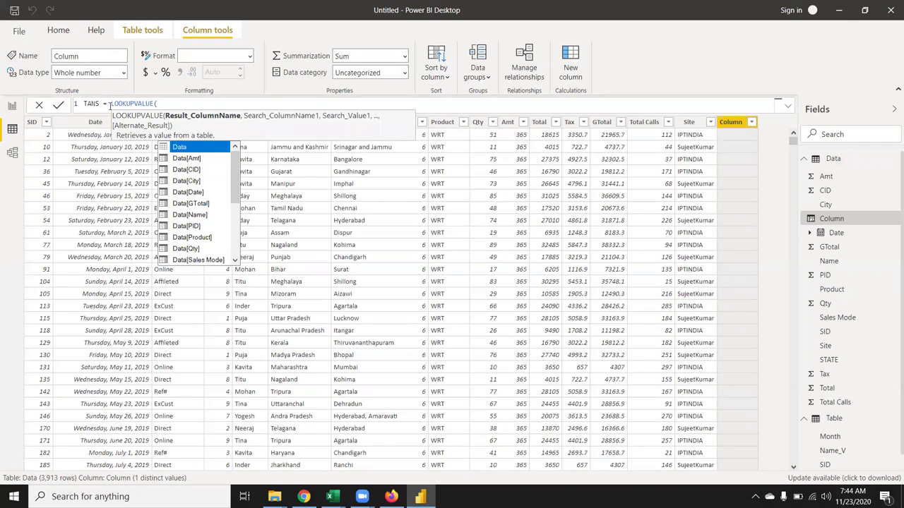
{"action": "key", "text": "Down"}
{"action": "key", "text": "Down"}
{"action": "key", "text": "Down"}
{"action": "key", "text": "Down"}
{"action": "key", "text": "Down"}
{"action": "key", "text": "Down"}
{"action": "key", "text": "Down"}
{"action": "key", "text": "Down"}
{"action": "key", "text": "Down"}
{"action": "key", "text": "Down"}
{"action": "key", "text": "Down"}
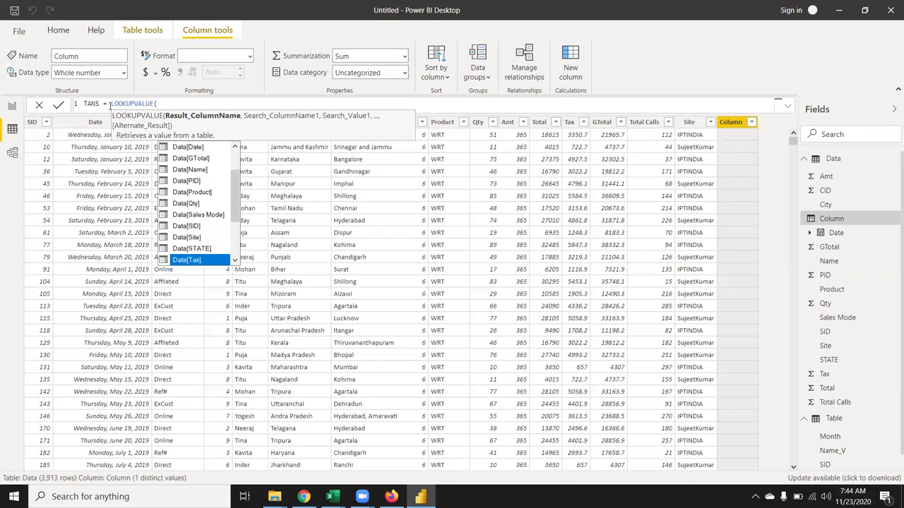
{"action": "key", "text": "Down"}
{"action": "key", "text": "Down"}
{"action": "key", "text": "Down"}
{"action": "key", "text": "Up"}
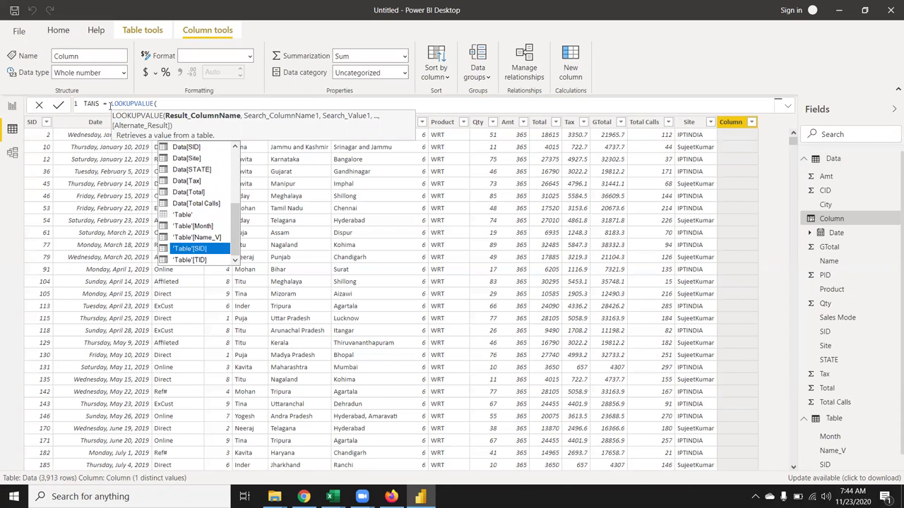
{"action": "key", "text": "Up"}
{"action": "key", "text": "Tab"}
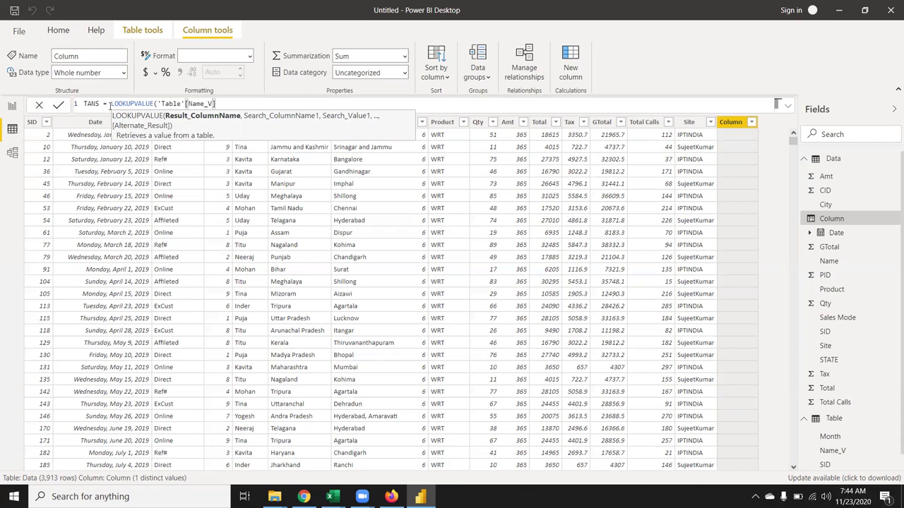
- Add 'Table'[SID] as the search column and Data[SID] as the search value
{"action": "type", "text": ","}
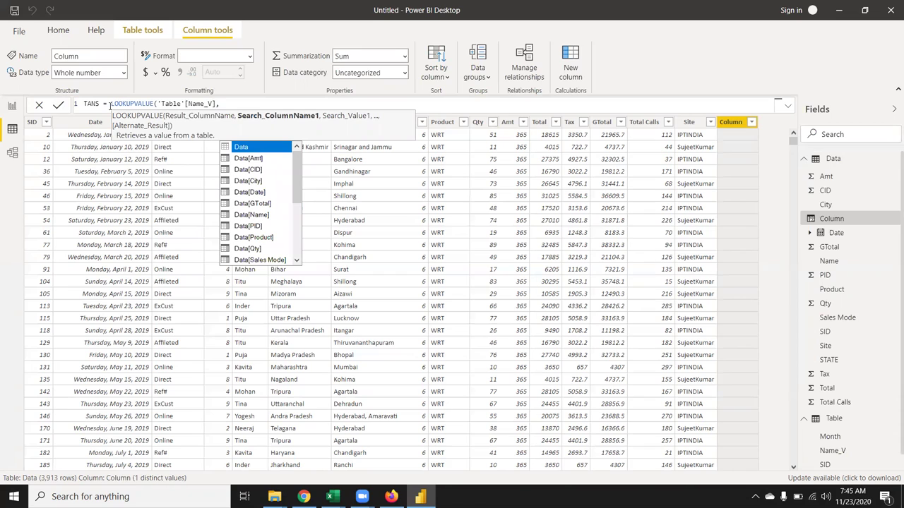
{"action": "key", "text": "Down"}
{"action": "key", "text": "Down"}
{"action": "key", "text": "Down"}
{"action": "key", "text": "Down"}
{"action": "key", "text": "Down"}
{"action": "key", "text": "Down"}
{"action": "key", "text": "Down"}
{"action": "key", "text": "Down"}
{"action": "key", "text": "Down"}
{"action": "key", "text": "Down"}
{"action": "key", "text": "Down"}
{"action": "key", "text": "Down"}
{"action": "key", "text": "Down"}
{"action": "key", "text": "Down"}
{"action": "key", "text": "Up"}
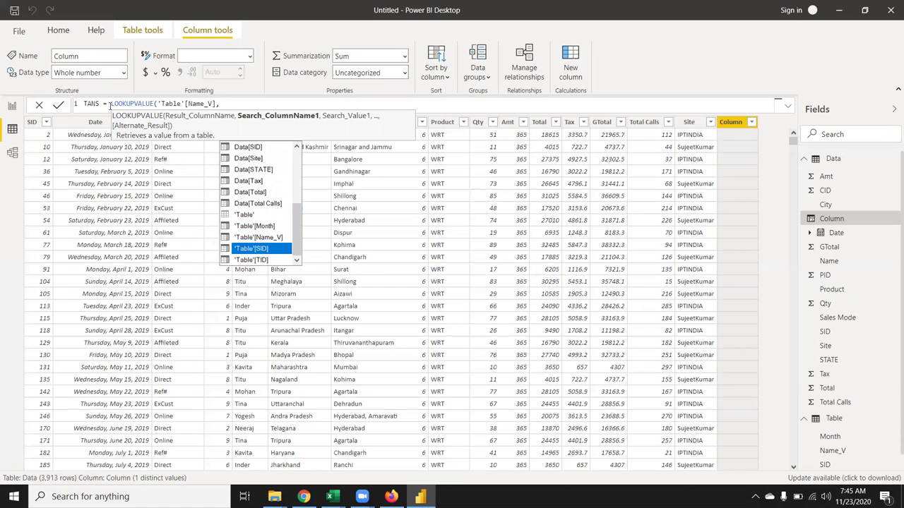
{"action": "key", "text": "Tab"}
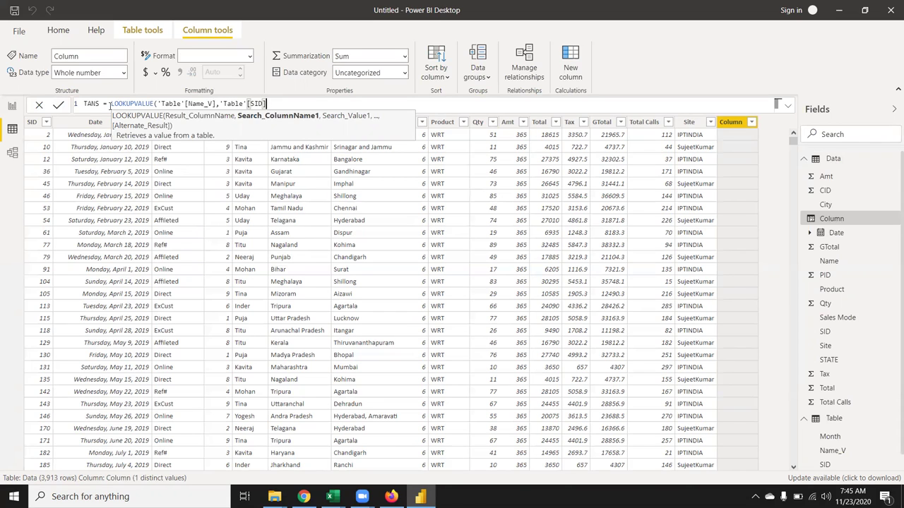
{"action": "type", "text": ","}
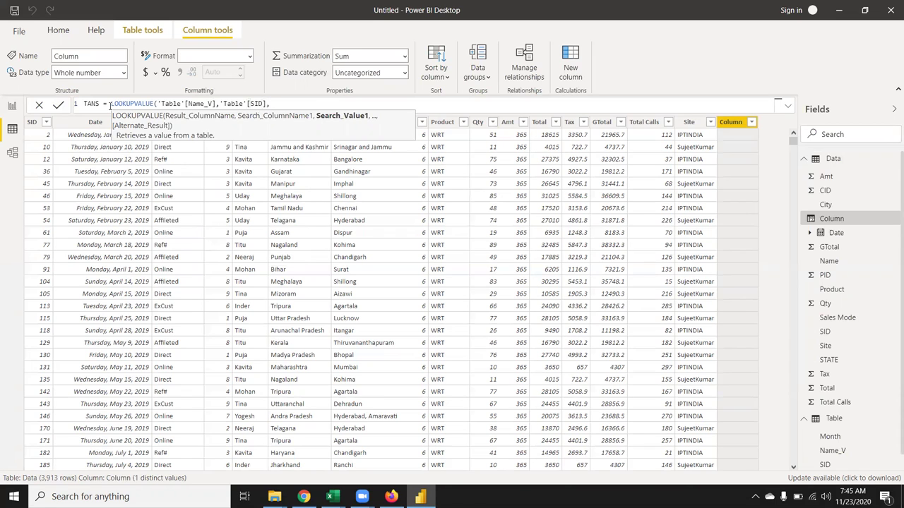
{"action": "type", "text": "sid"}
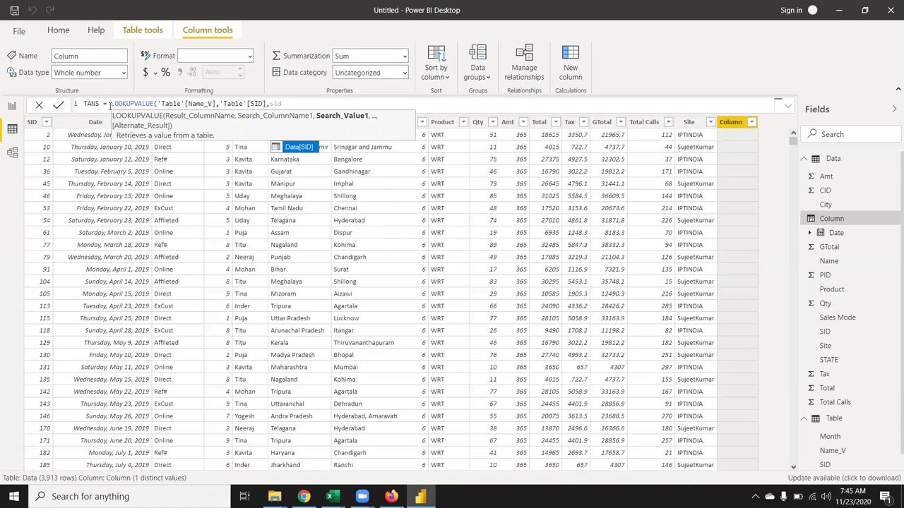
{"action": "key", "text": "Tab"}
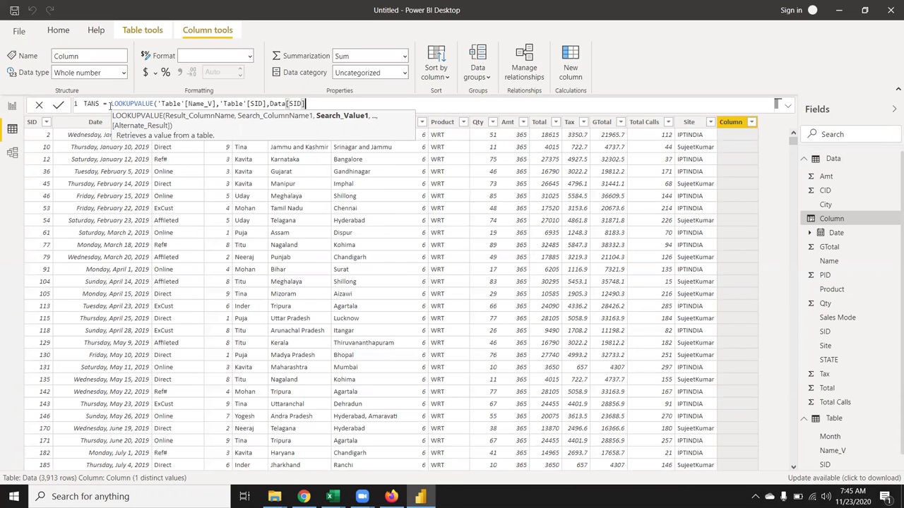
- Close the LOOKUPVALUE parenthesis and commit the TANS column, filling names like TATA and Ashok
{"action": "type", "text": ")"}
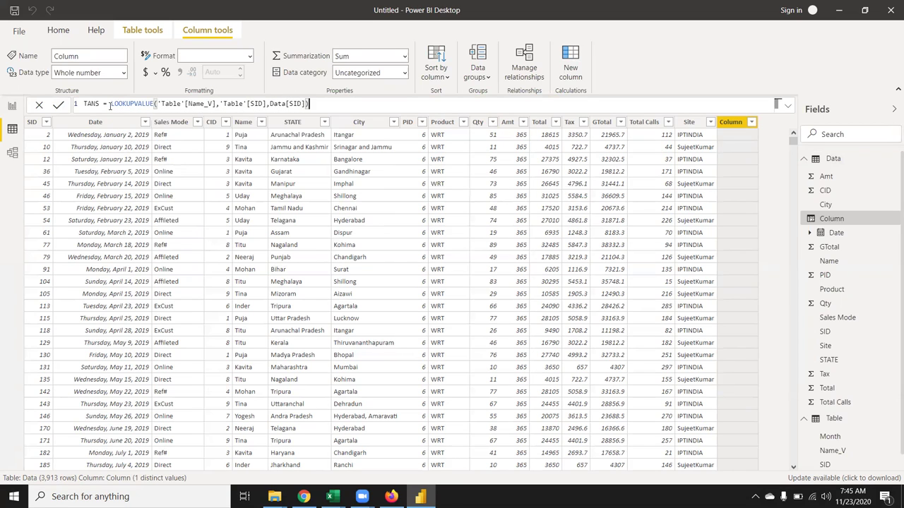
{"action": "key", "text": "Return"}
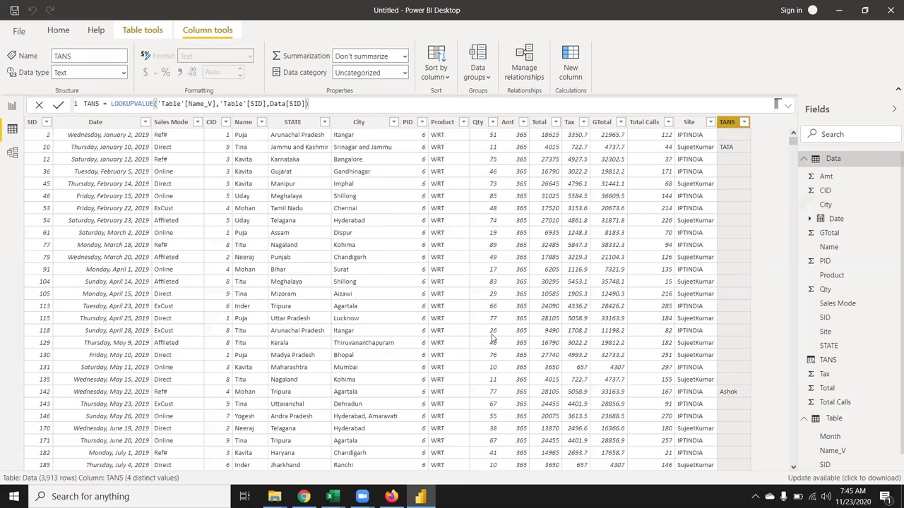
- On the report page, create a table visual showing Table's Name_V field
{"action": "left_click", "coordinate": [12, 106]}
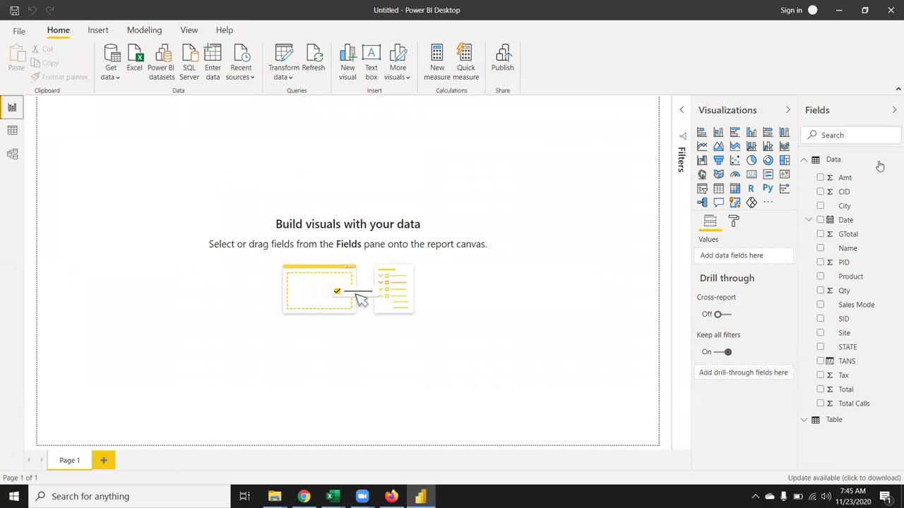
{"action": "left_click", "coordinate": [804, 162]}
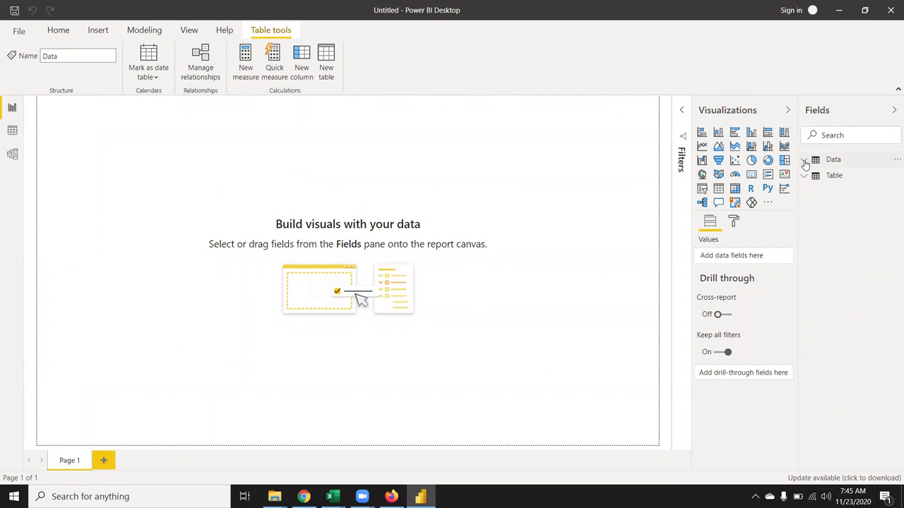
{"action": "left_click", "coordinate": [804, 177]}
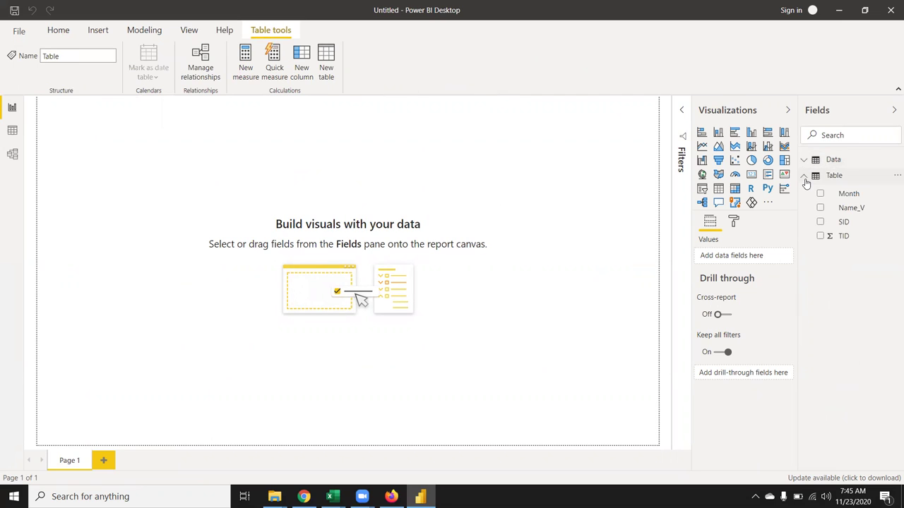
{"action": "mouse_move", "coordinate": [849, 193]}
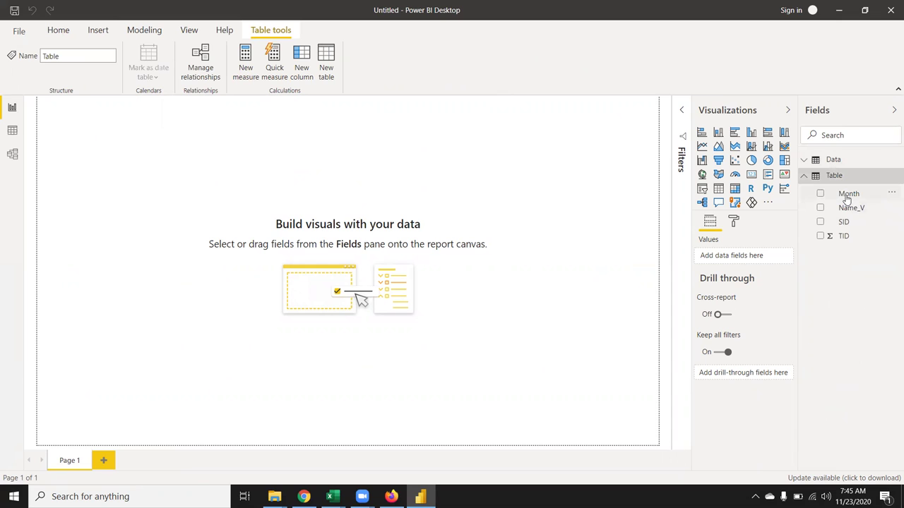
{"action": "mouse_move", "coordinate": [850, 208]}
{"action": "left_mouse_down"}
{"action": "mouse_move", "coordinate": [352, 210]}
{"action": "mouse_move", "coordinate": [166, 183]}
{"action": "left_mouse_up"}
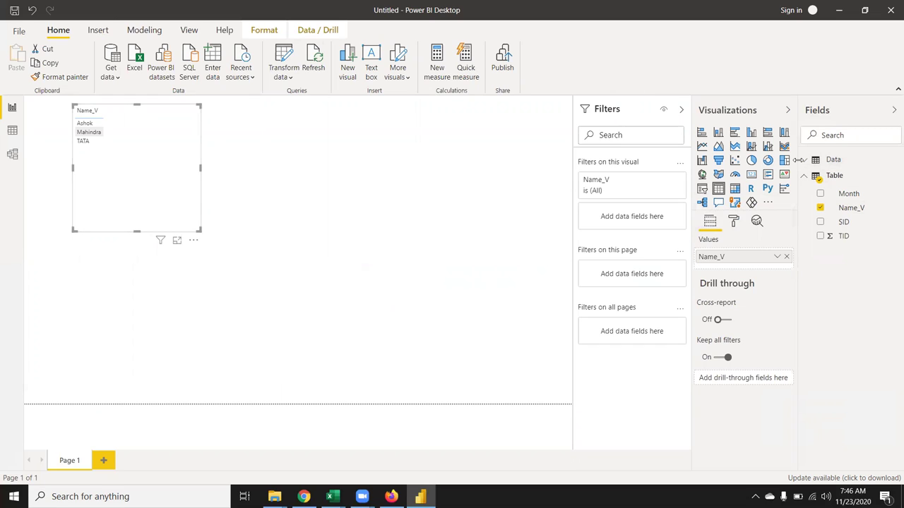
- Add Data's Qty to the Name_V table visual, then view the model diagram
{"action": "left_click", "coordinate": [804, 163]}
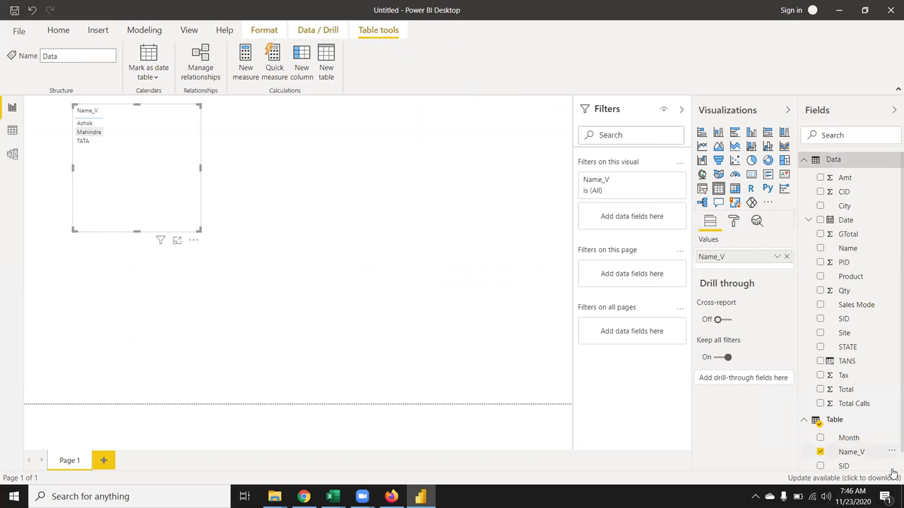
{"action": "left_click_drag", "start_coordinate": [837, 294], "coordinate": [149, 128]}
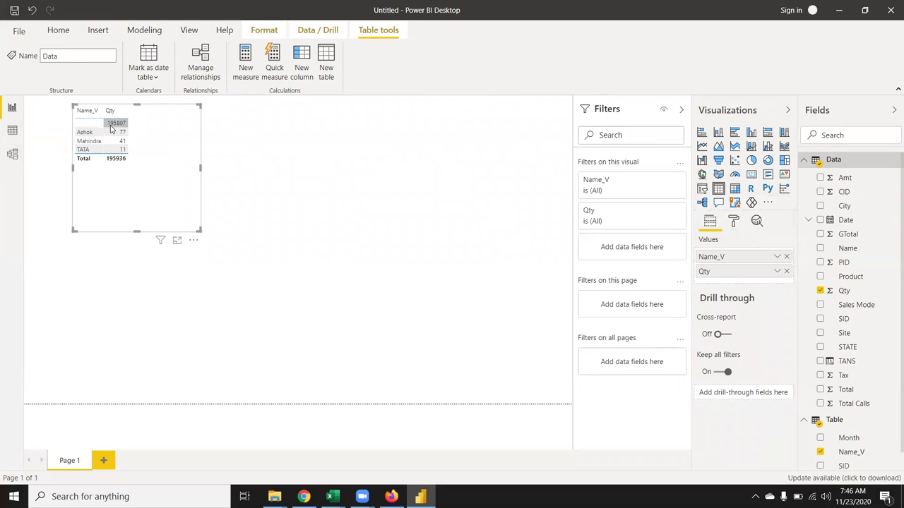
{"action": "left_click", "coordinate": [13, 155]}
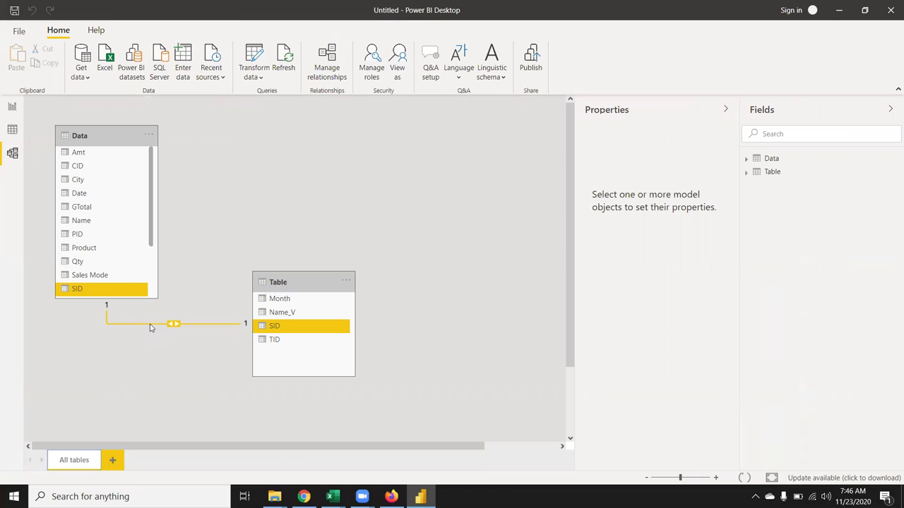
- Delete the Data–Table relationship and re-create it by linking Data SID to Table SID
{"action": "right_click", "coordinate": [149, 328]}
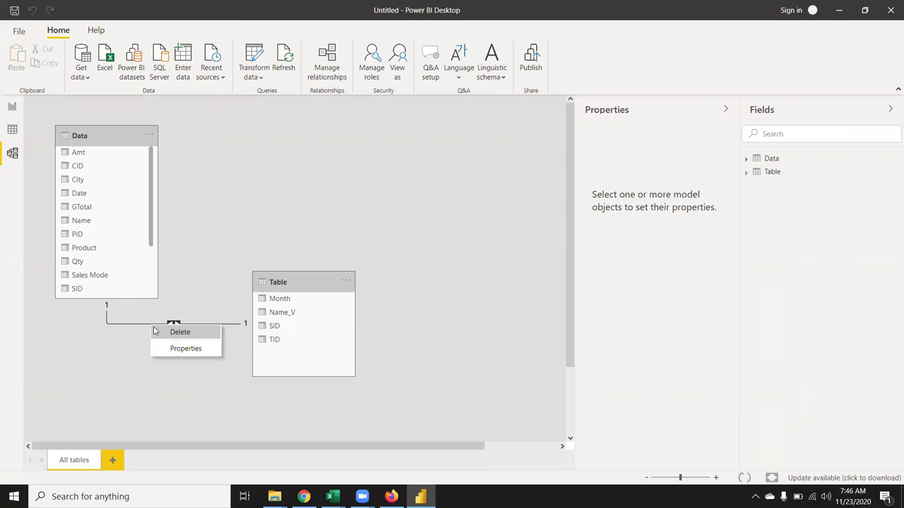
{"action": "left_click", "coordinate": [165, 334]}
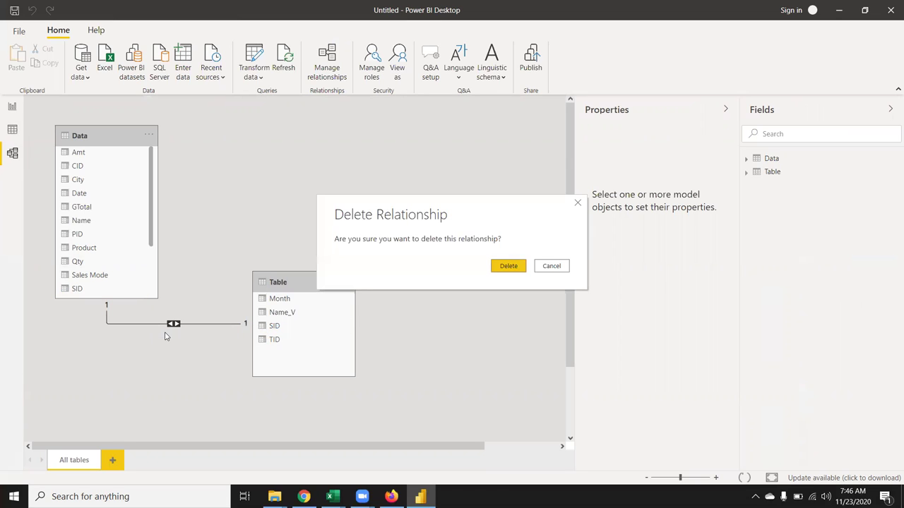
{"action": "left_click", "coordinate": [514, 266]}
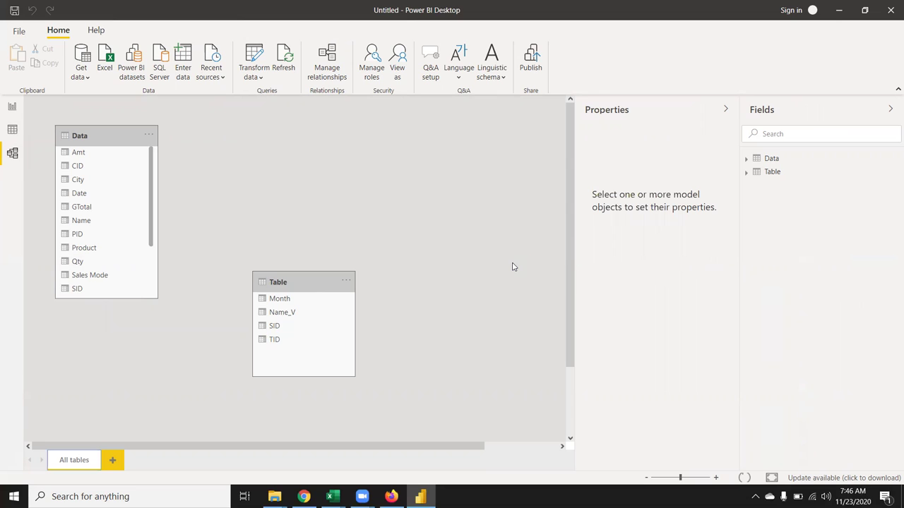
{"action": "left_click", "coordinate": [77, 288]}
{"action": "mouse_move", "coordinate": [81, 293]}
{"action": "left_mouse_down"}
{"action": "mouse_move", "coordinate": [321, 347]}
{"action": "mouse_move", "coordinate": [325, 333]}
{"action": "left_mouse_up"}
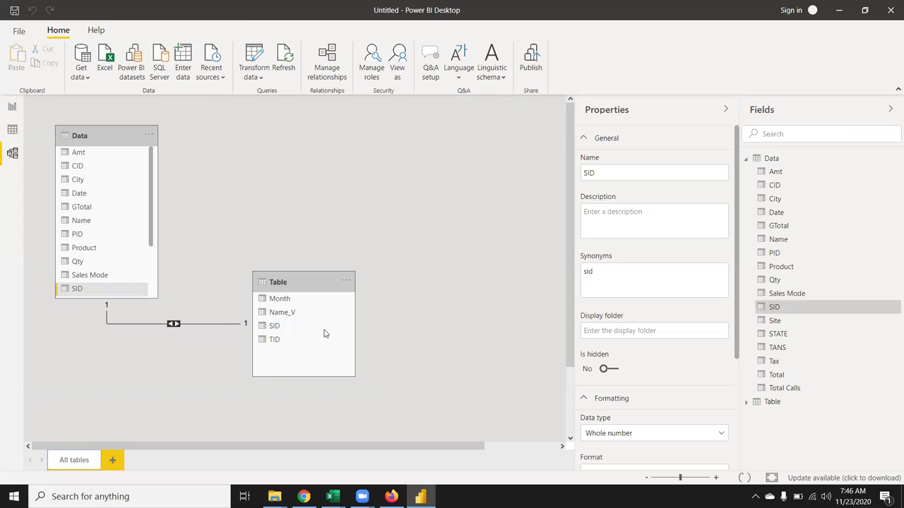
- Check the Data and Report views, then open the Data–Table SID relationship settings
{"action": "left_click", "coordinate": [13, 136]}
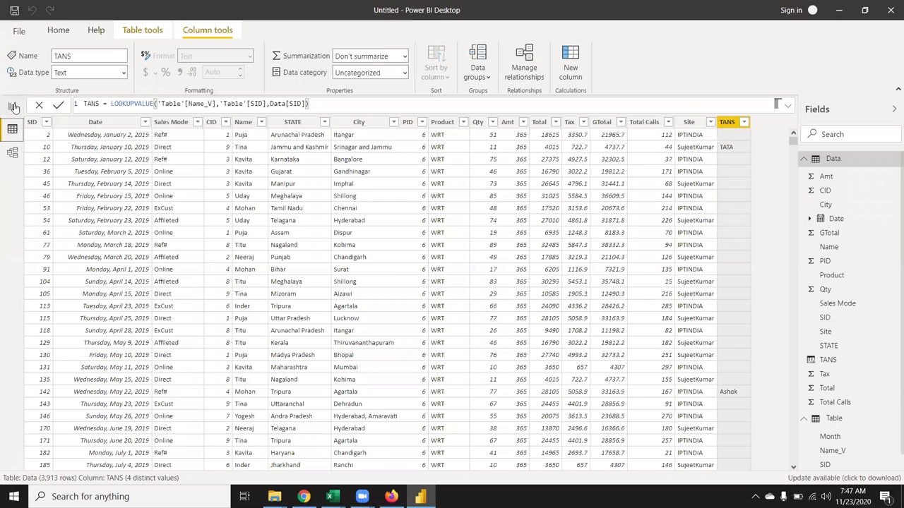
{"action": "left_click", "coordinate": [14, 108]}
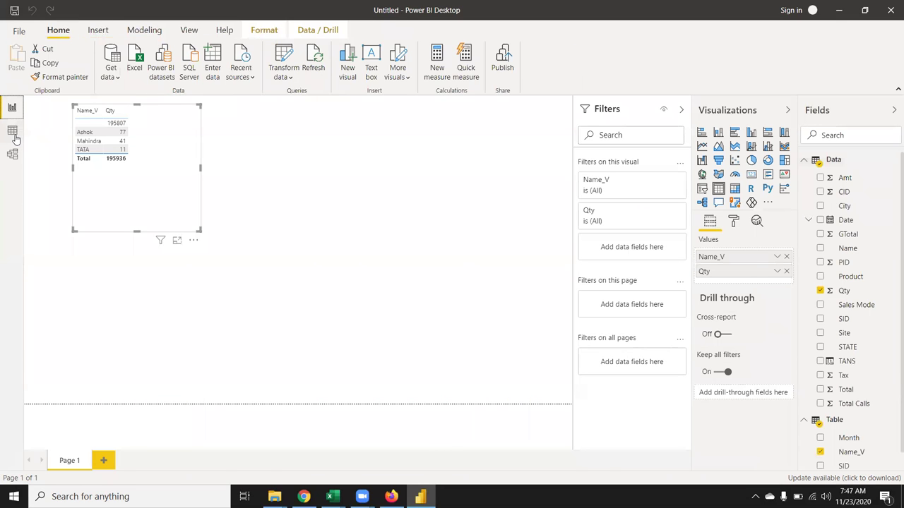
{"action": "left_click", "coordinate": [12, 130]}
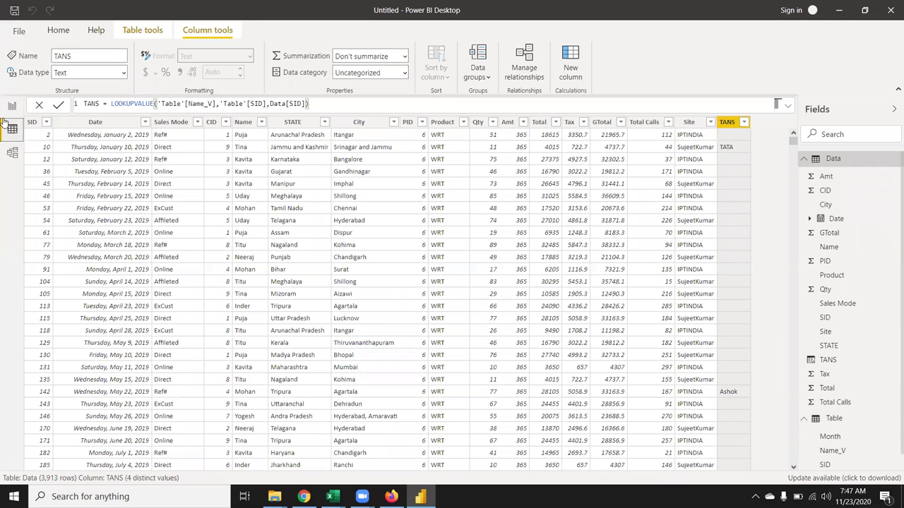
{"action": "left_click", "coordinate": [12, 109]}
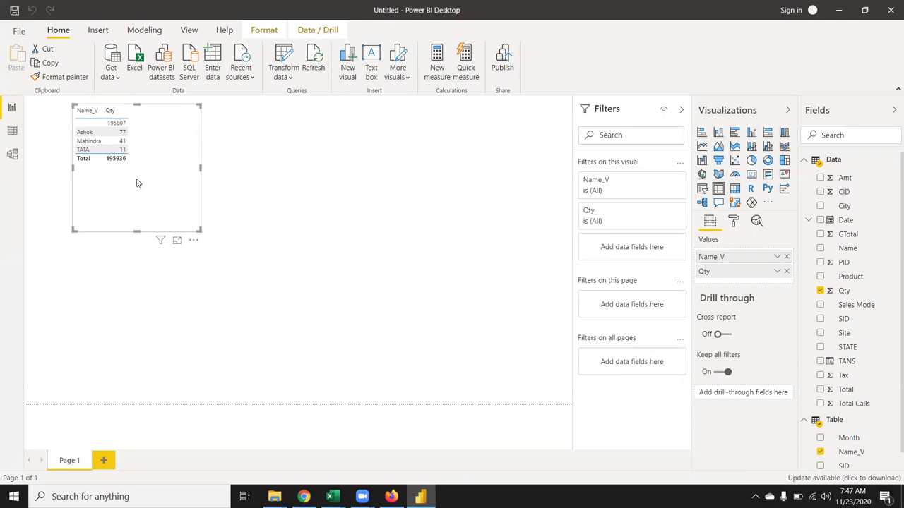
{"action": "left_click", "coordinate": [13, 154]}
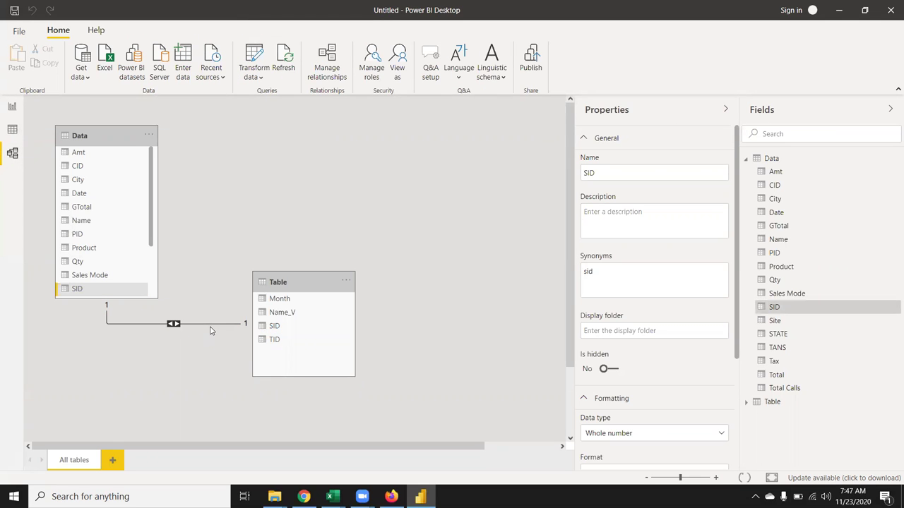
{"action": "double_click", "coordinate": [210, 329]}
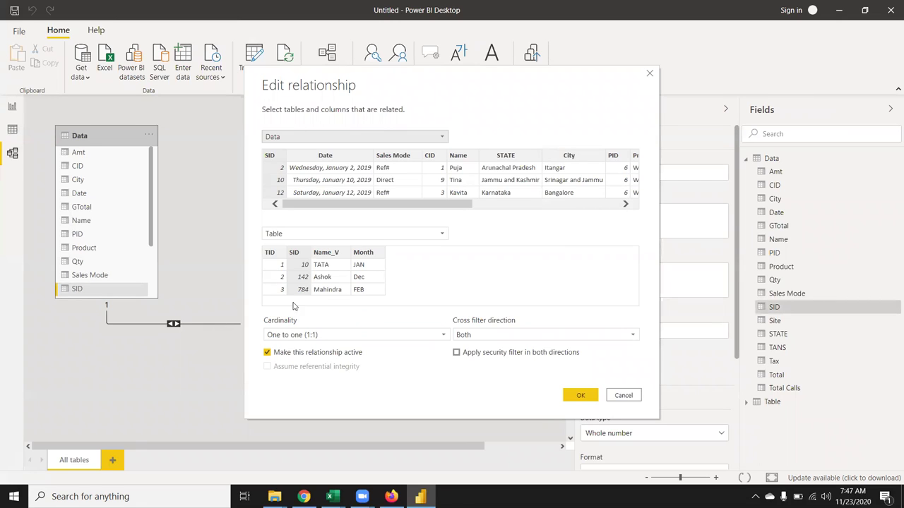
- Keep One to one cardinality, try Single cross filter direction, then cancel without saving
{"action": "left_click", "coordinate": [321, 338]}
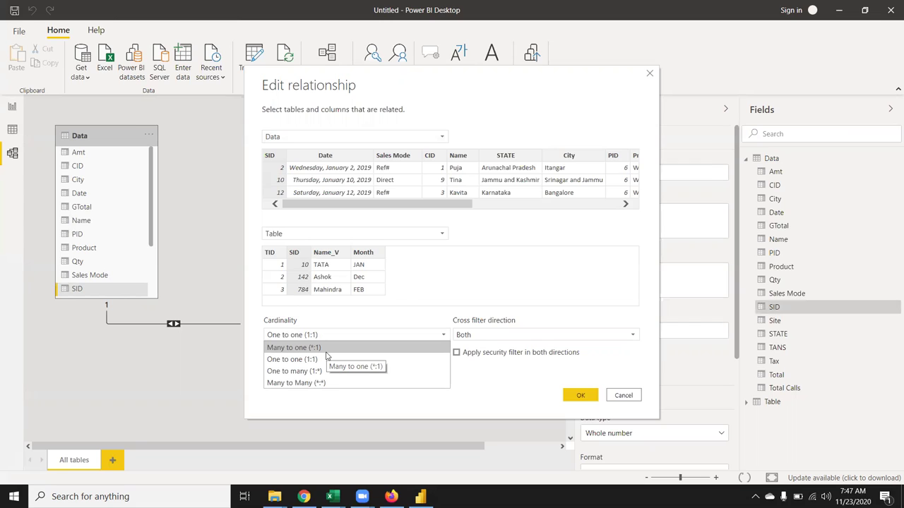
{"action": "left_click", "coordinate": [367, 224]}
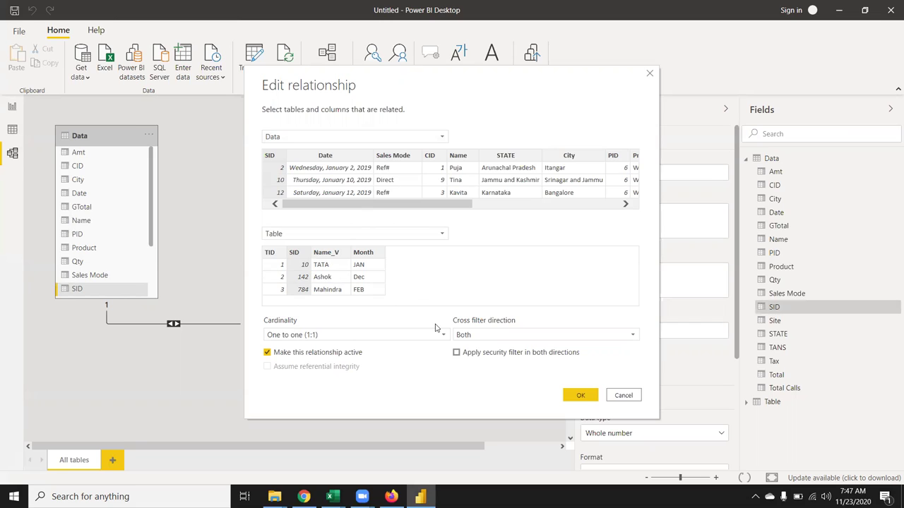
{"action": "left_click", "coordinate": [475, 336]}
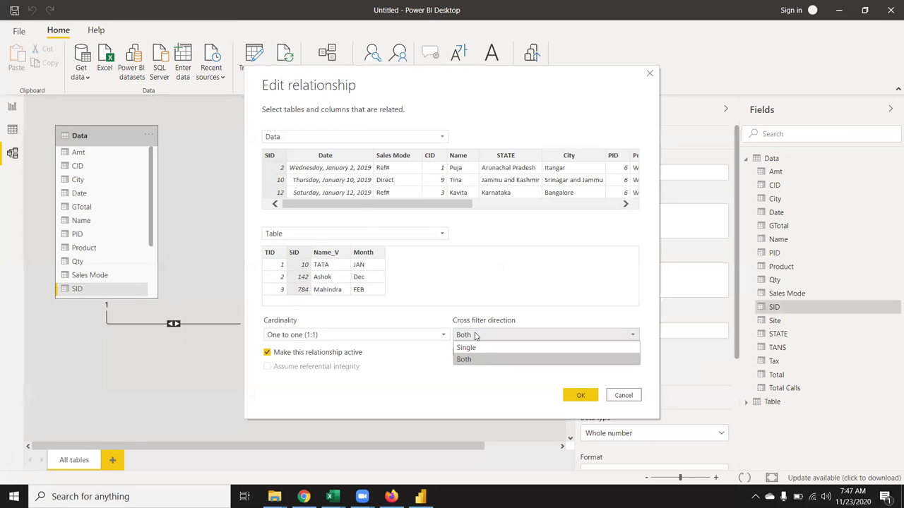
{"action": "left_click", "coordinate": [477, 348]}
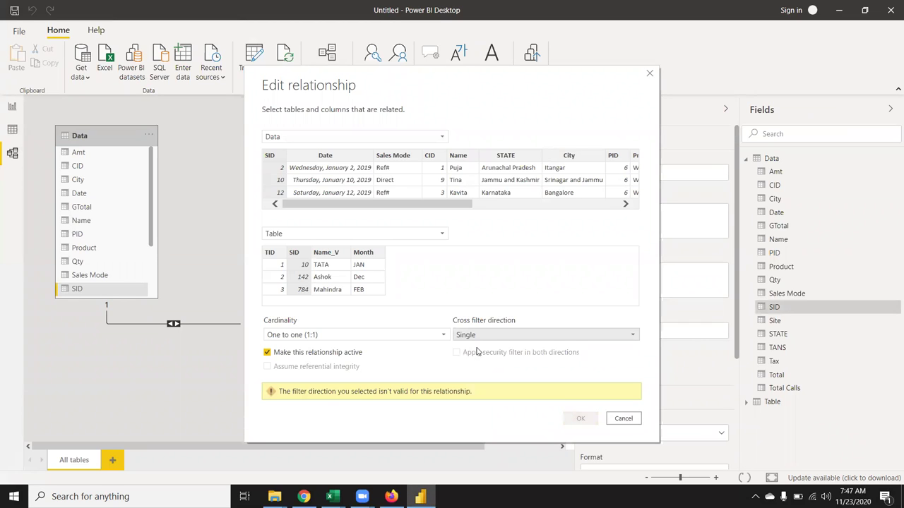
{"action": "left_click", "coordinate": [623, 418]}
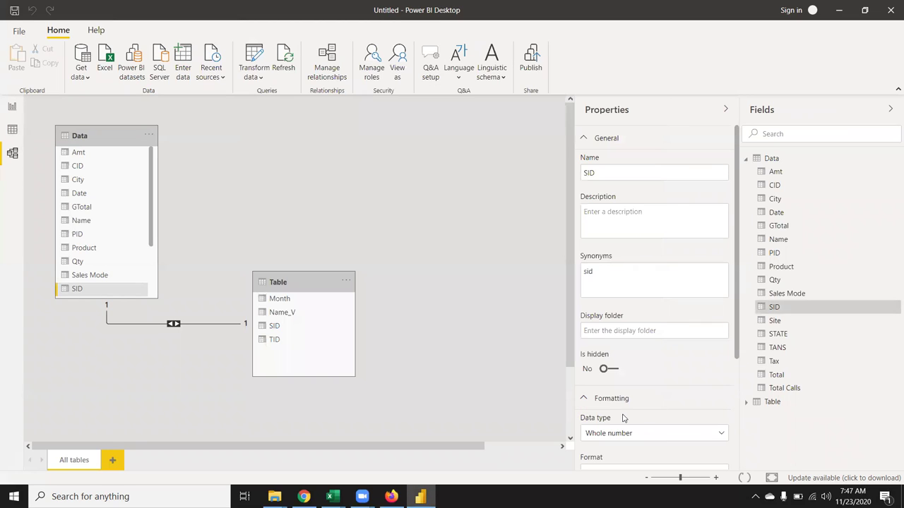
- Check the table visual on the report, then return to the model diagram
{"action": "left_click", "coordinate": [13, 107]}
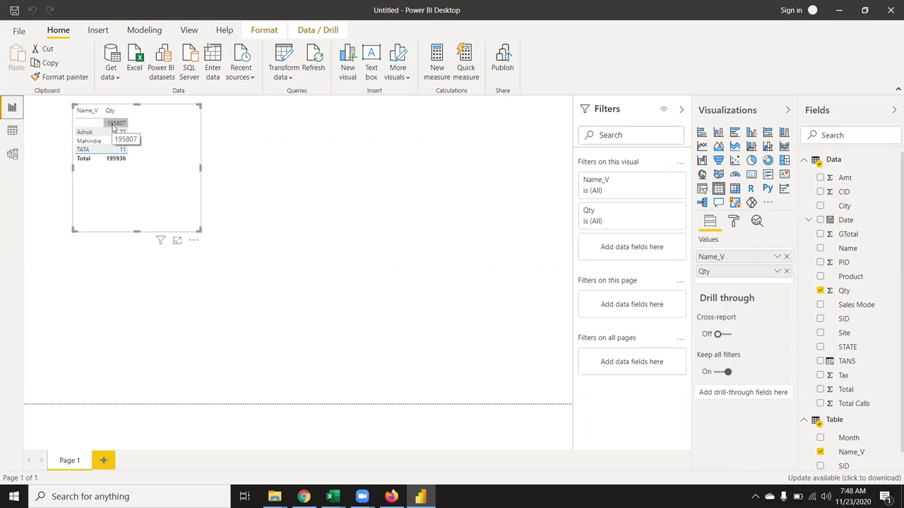
{"action": "left_click", "coordinate": [12, 153]}
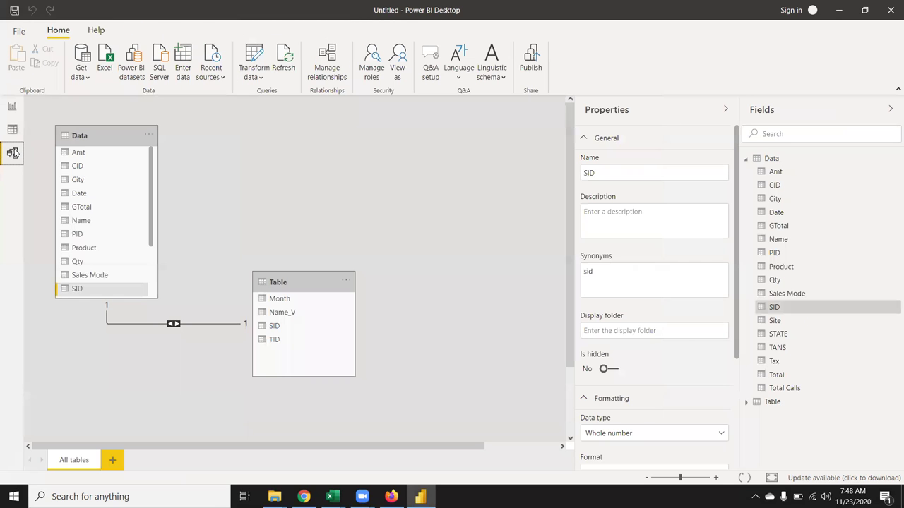
- Edit the SID relationship, set Single cross-filtering and Many to one (*:1) cardinality, and save
{"action": "double_click", "coordinate": [221, 326]}
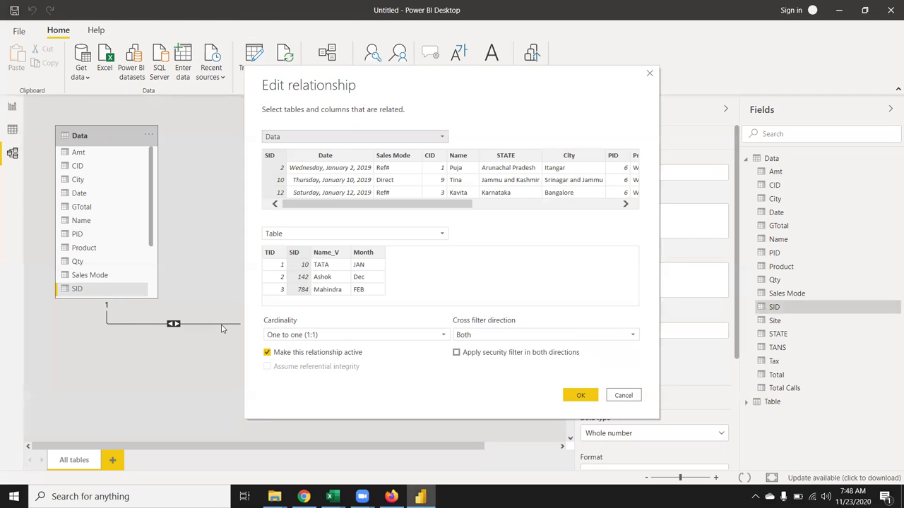
{"action": "left_click", "coordinate": [283, 337]}
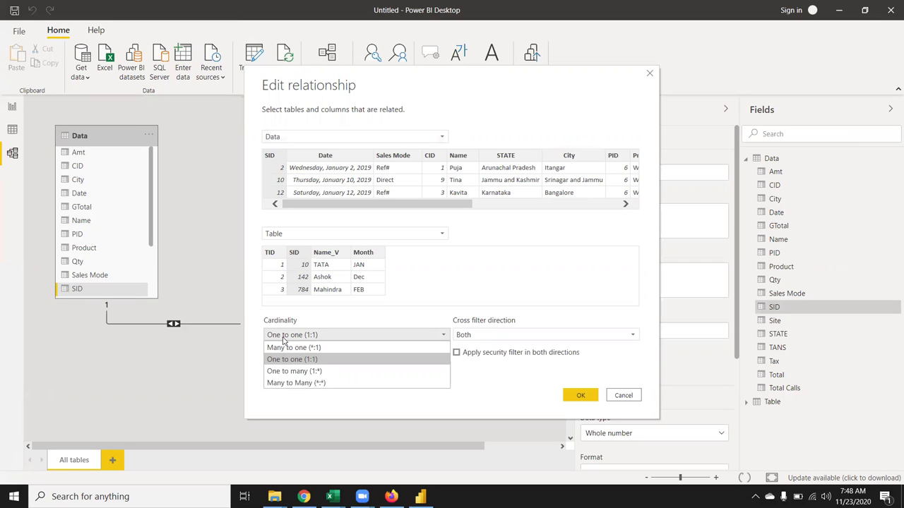
{"action": "left_click", "coordinate": [283, 336]}
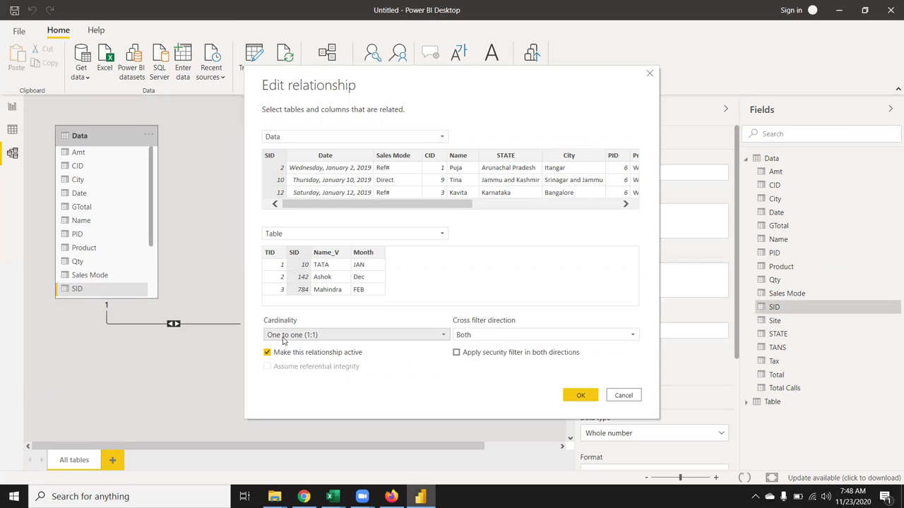
{"action": "left_click", "coordinate": [458, 339]}
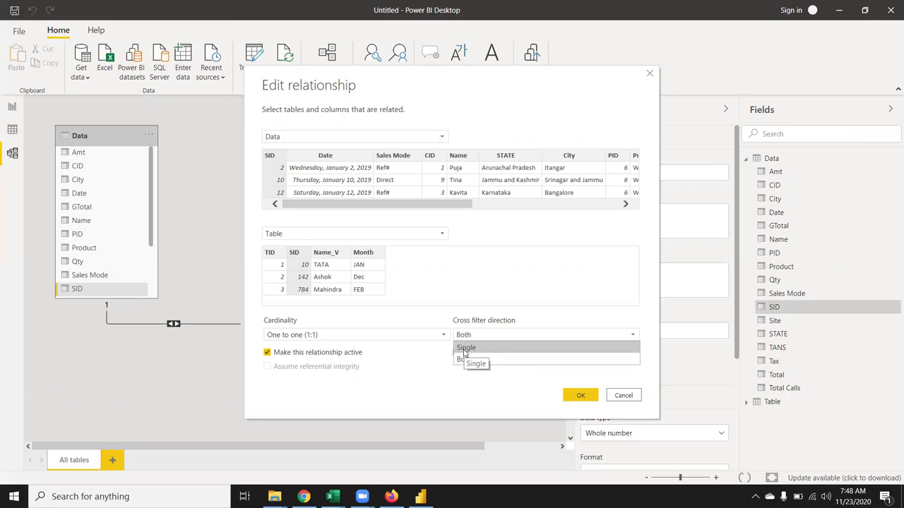
{"action": "left_click", "coordinate": [465, 351]}
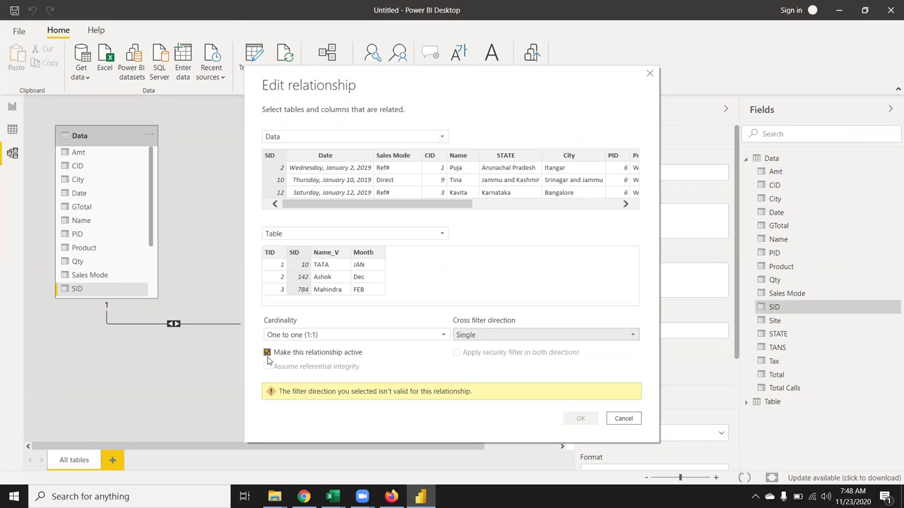
{"action": "left_click", "coordinate": [268, 357]}
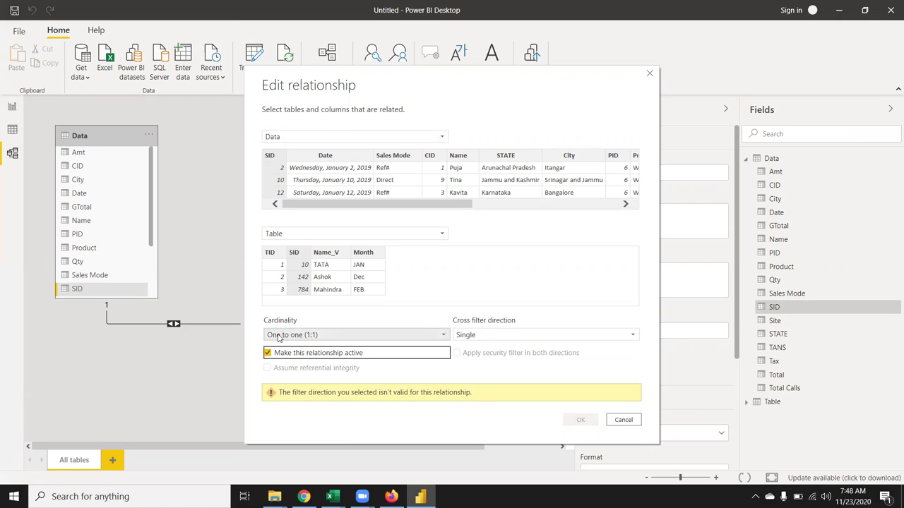
{"action": "left_click", "coordinate": [279, 336]}
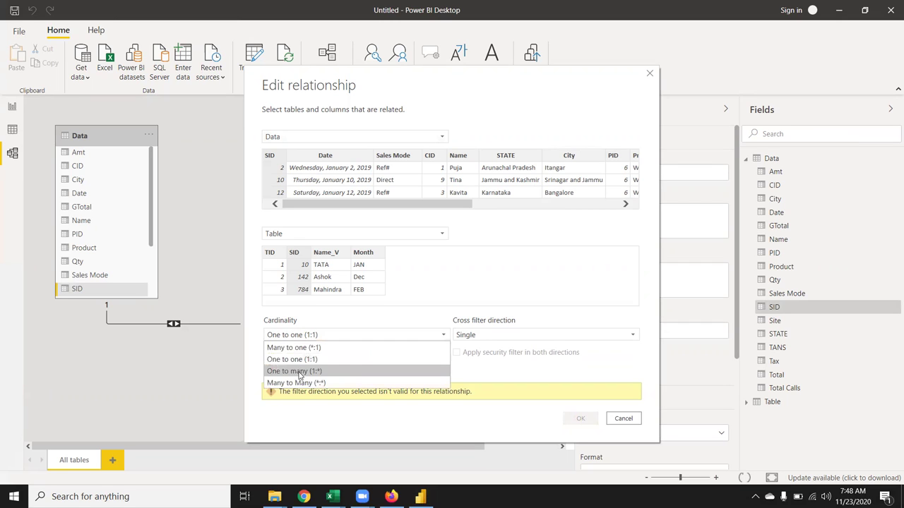
{"action": "left_click", "coordinate": [297, 364]}
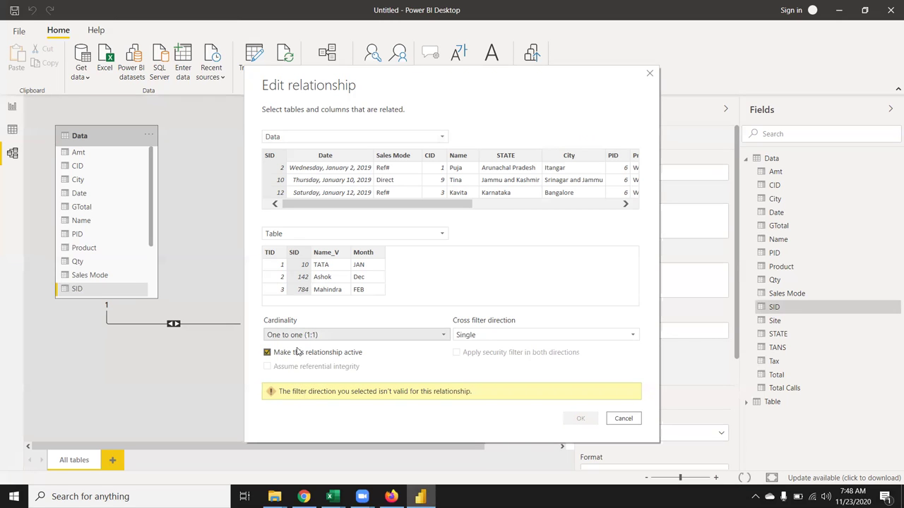
{"action": "left_click", "coordinate": [300, 336]}
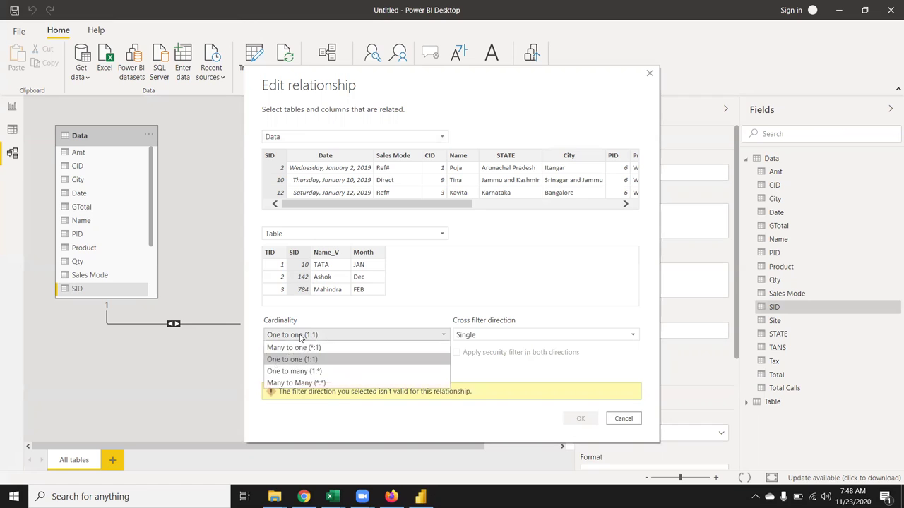
{"action": "left_click", "coordinate": [304, 349]}
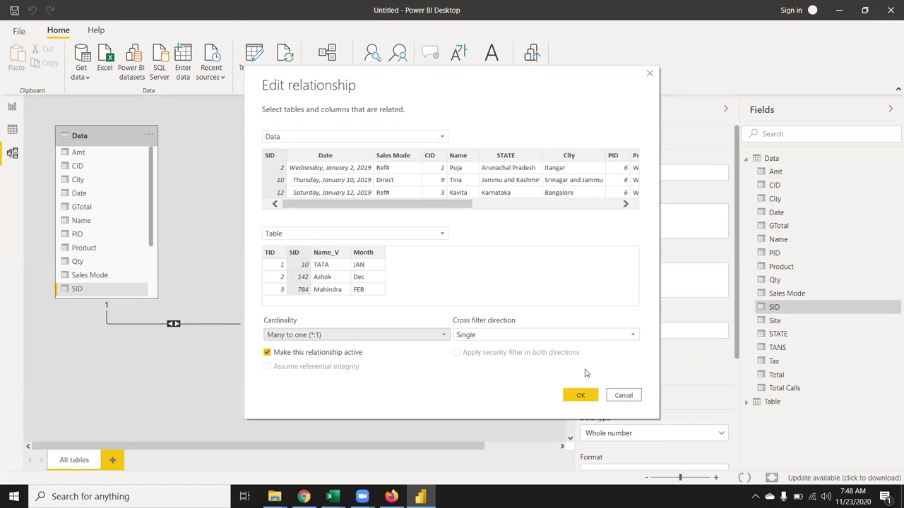
{"action": "left_click", "coordinate": [580, 395]}
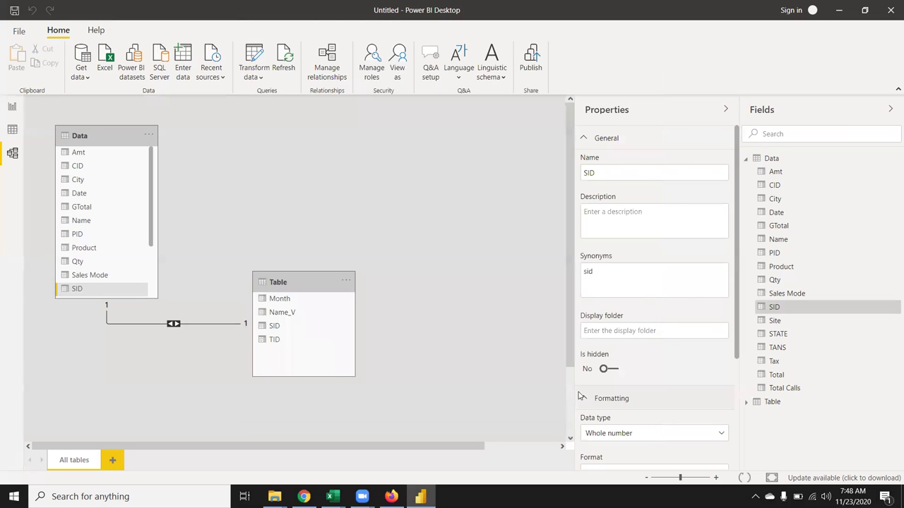
- Reopen the SID relationship and set One to one cardinality with Both cross filter direction
{"action": "left_click", "coordinate": [11, 110]}
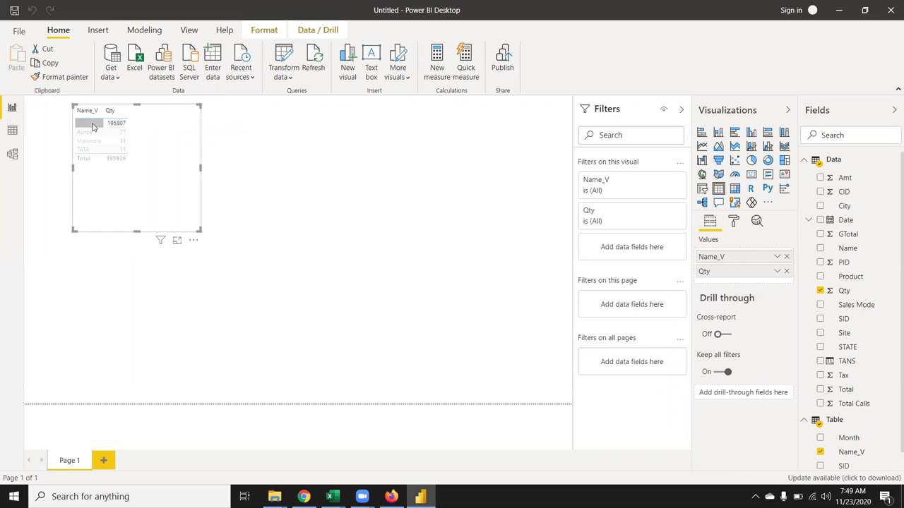
{"action": "left_click", "coordinate": [12, 154]}
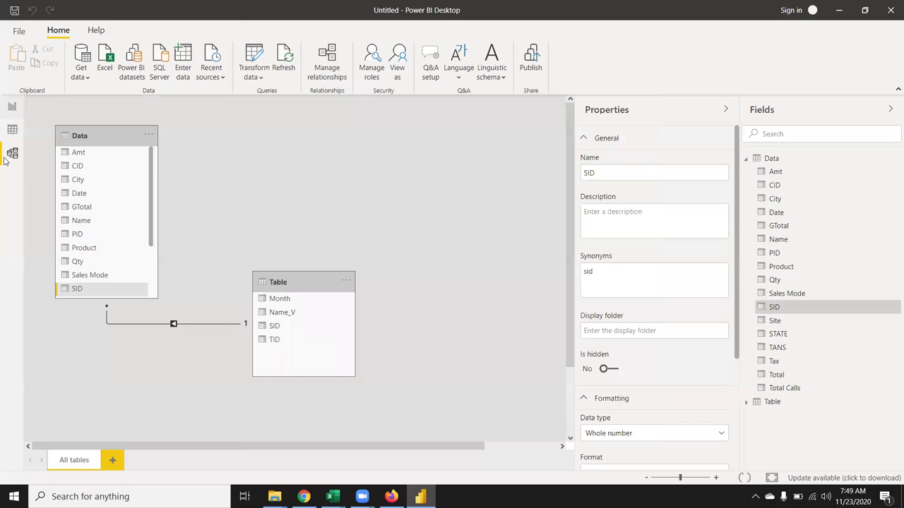
{"action": "double_click", "coordinate": [207, 328]}
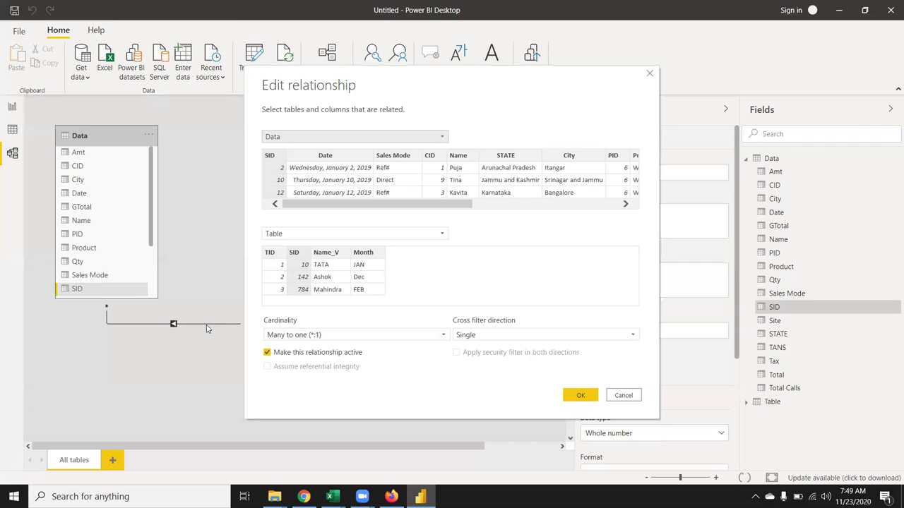
{"action": "left_click", "coordinate": [288, 336]}
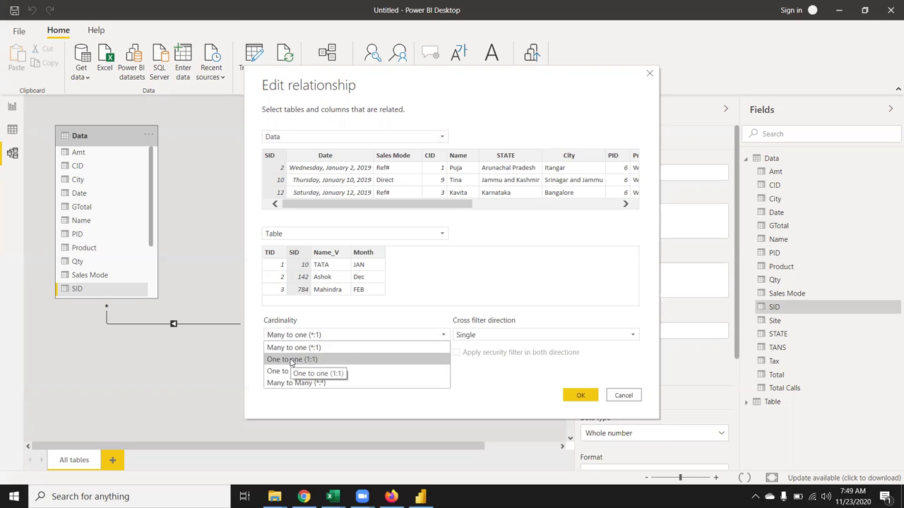
{"action": "left_click", "coordinate": [290, 360]}
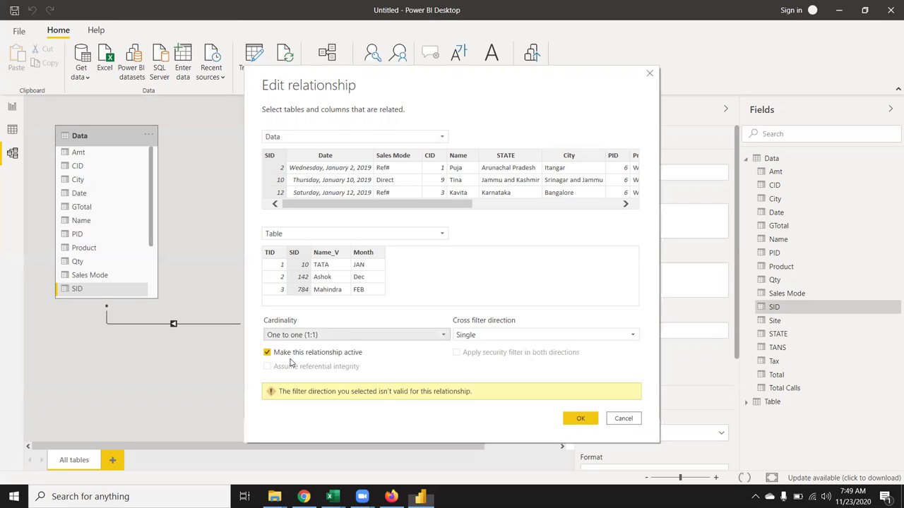
{"action": "left_click", "coordinate": [478, 335]}
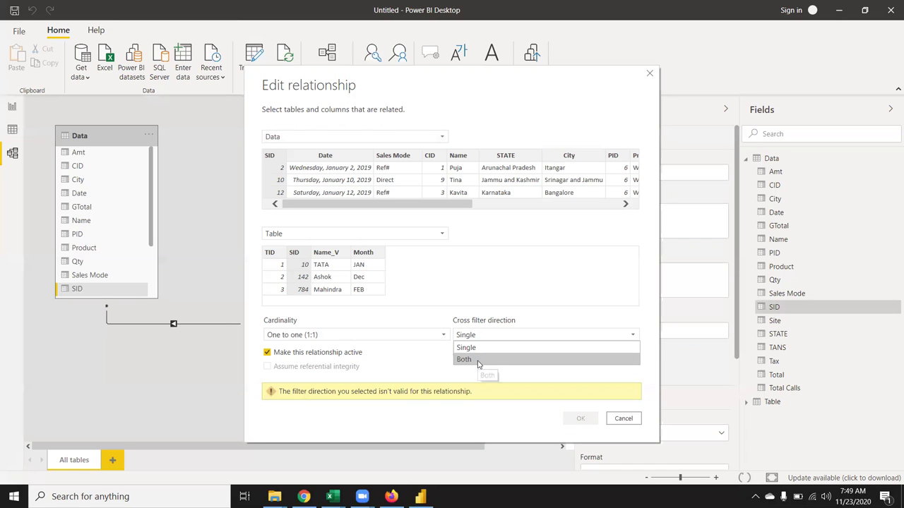
{"action": "left_click", "coordinate": [478, 360]}
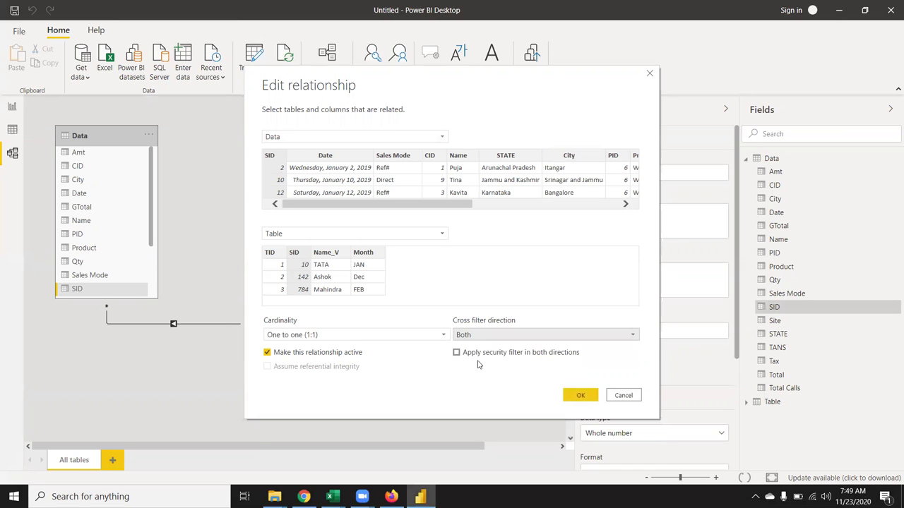
- Try Many to many cardinality, revert to One to one (1:1), and save the relationship
{"action": "left_click", "coordinate": [346, 339]}
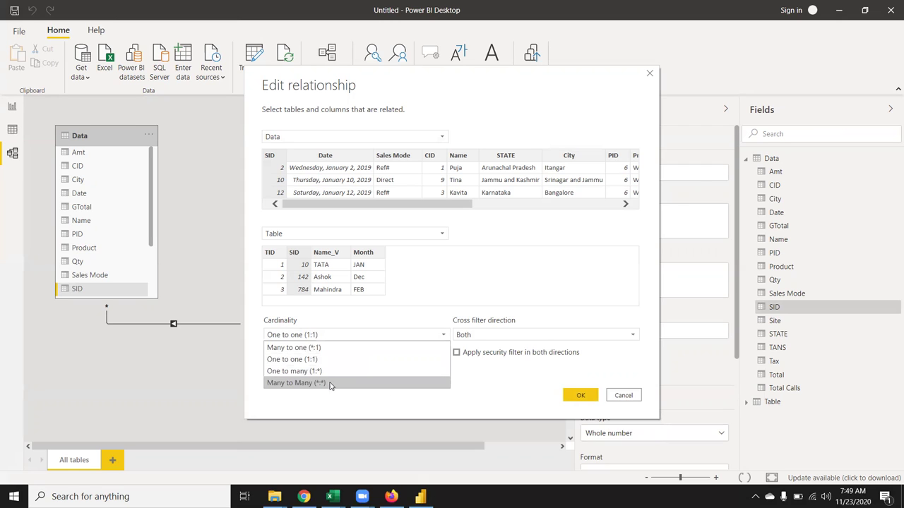
{"action": "left_click", "coordinate": [328, 383]}
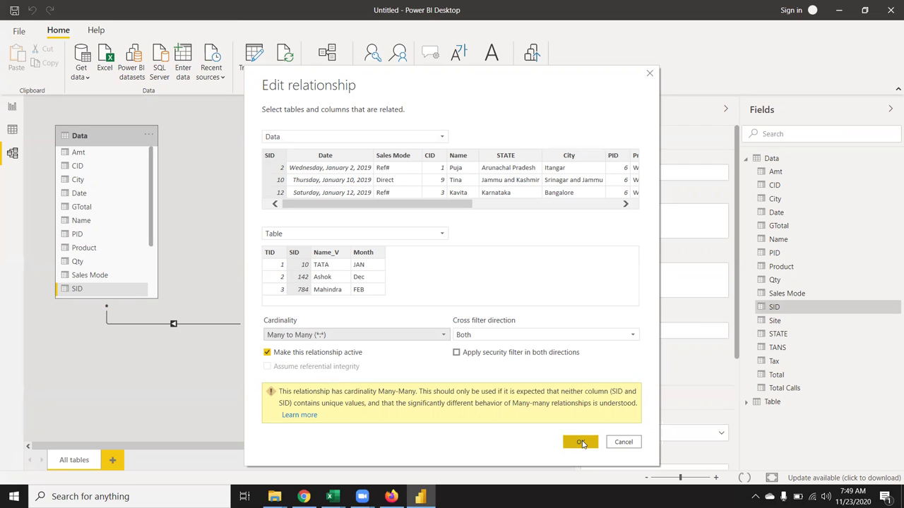
{"action": "left_click", "coordinate": [315, 336]}
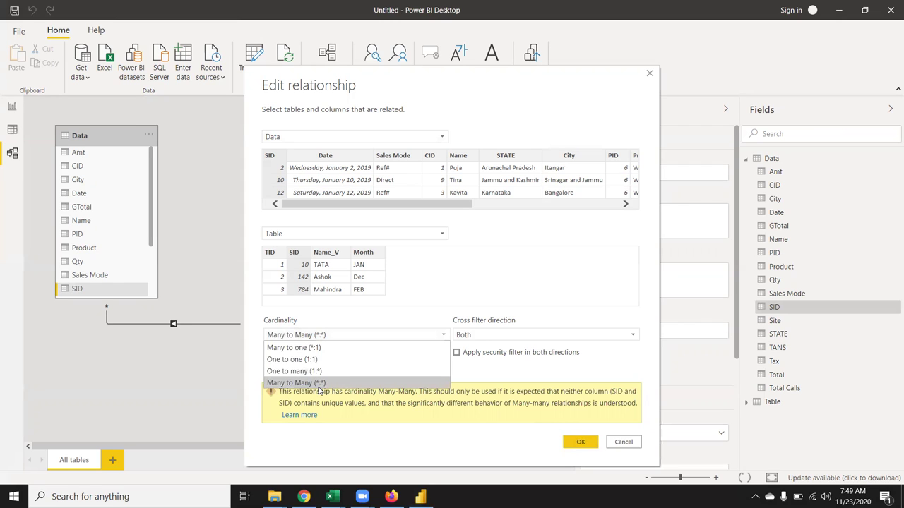
{"action": "left_click", "coordinate": [312, 360]}
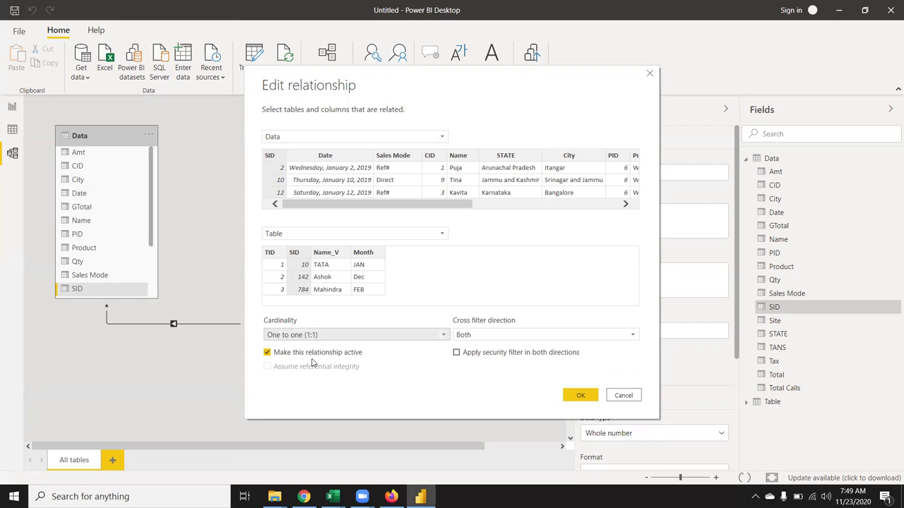
{"action": "left_click", "coordinate": [580, 396]}
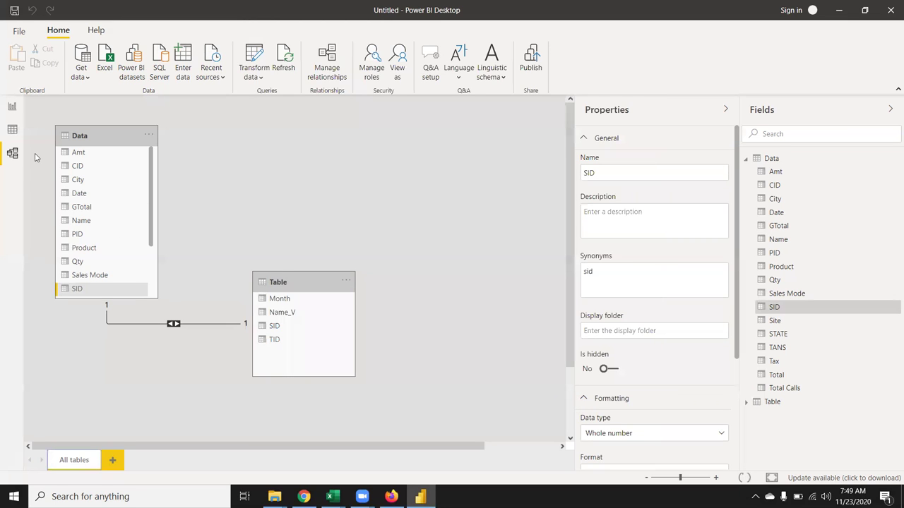
- Review the TANS column in Data, then show the report with the Name_V/Qty table deselected
{"action": "left_click", "coordinate": [12, 130]}
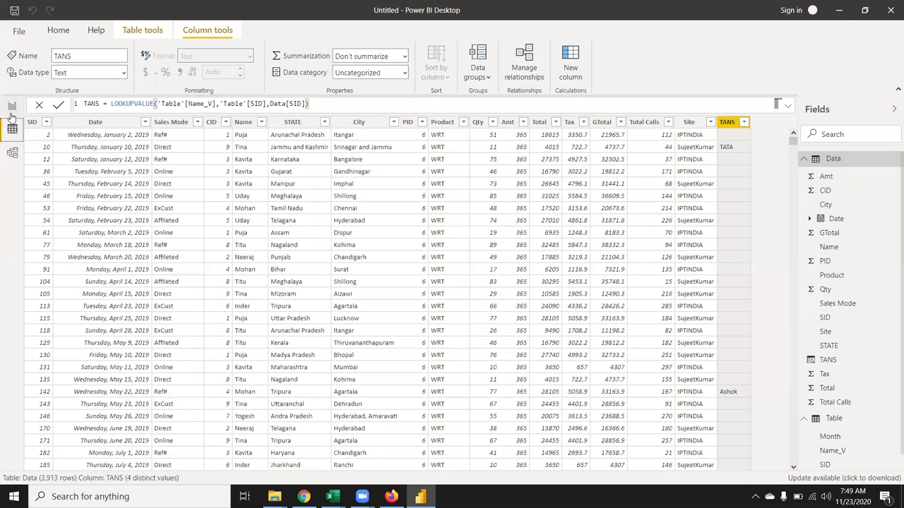
{"action": "left_click", "coordinate": [12, 107]}
{"action": "left_click", "coordinate": [351, 190]}
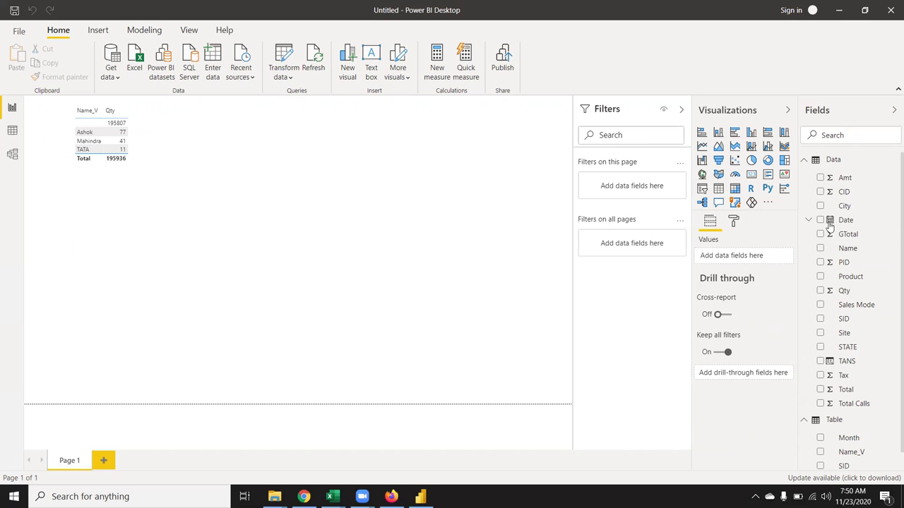
- Add a table visual showing TANS with Qty (Ashok 77, Mahindra 41, TATA 11, total 195936)
{"action": "left_click", "coordinate": [718, 188]}
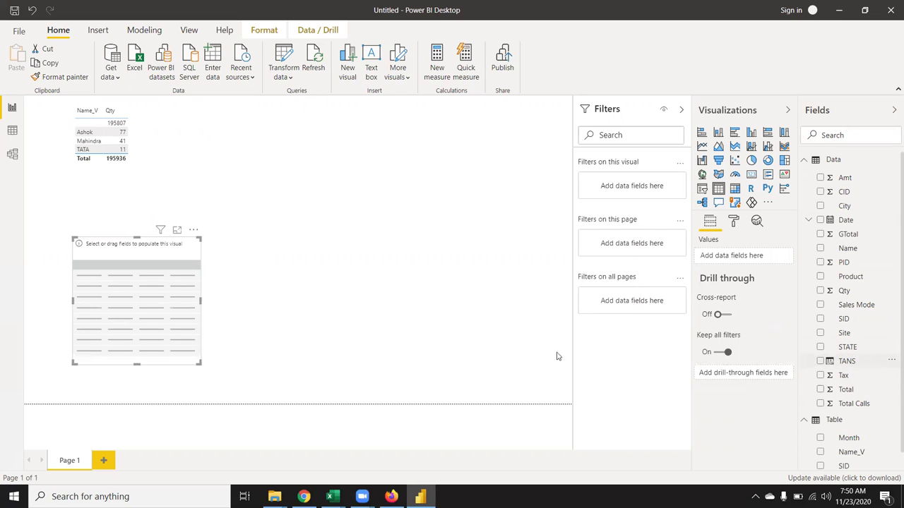
{"action": "left_click_drag", "start_coordinate": [557, 356], "coordinate": [113, 320]}
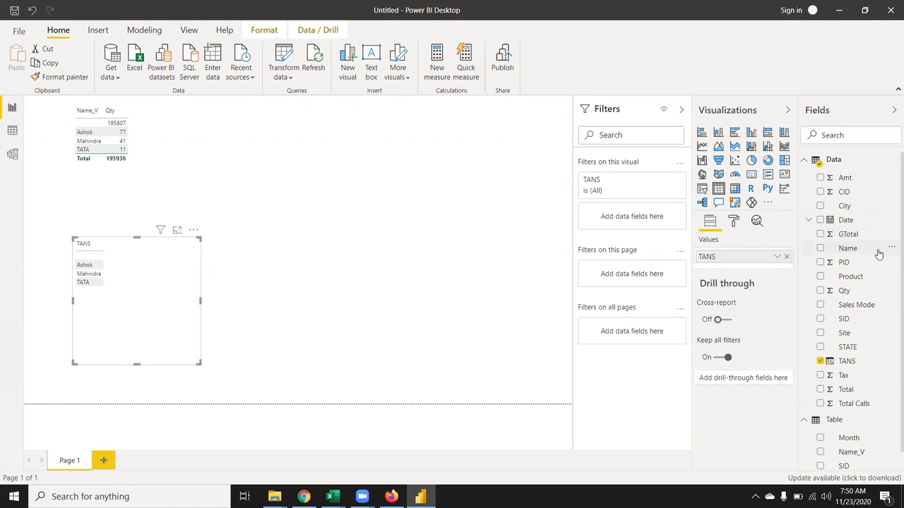
{"action": "left_click_drag", "start_coordinate": [854, 291], "coordinate": [151, 278]}
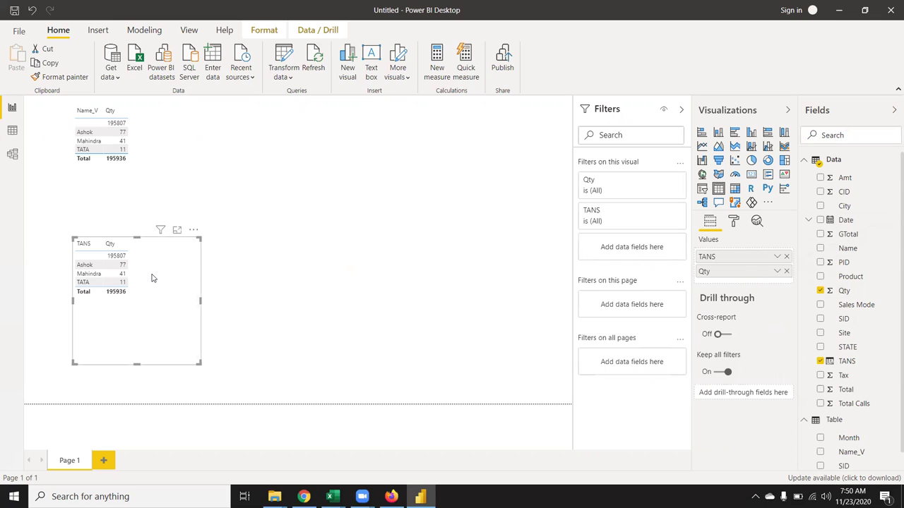